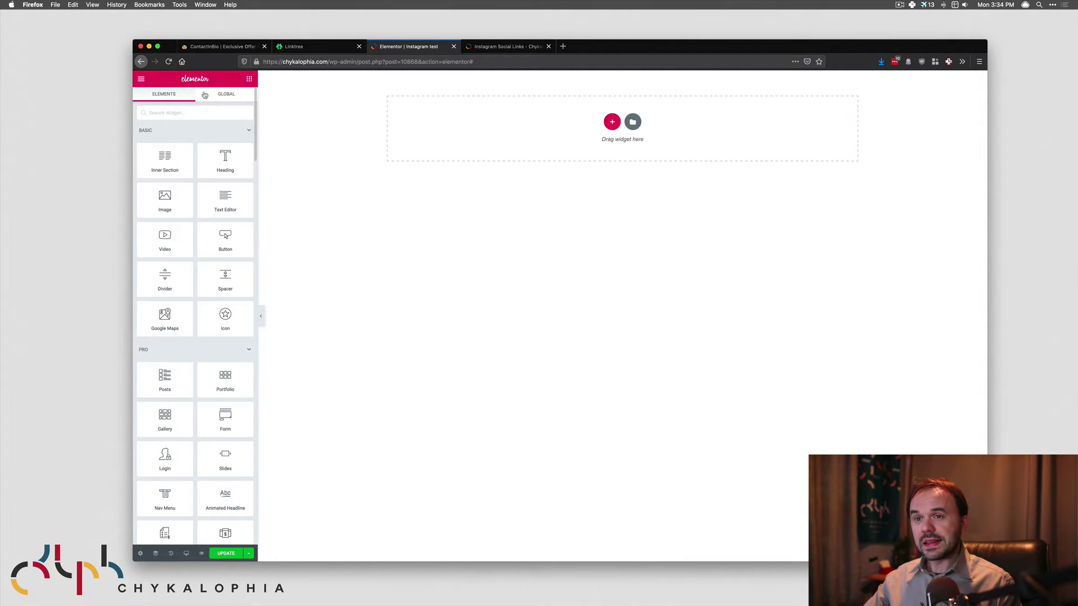
- Switch from the Elementor editor to the AppSumo ContactInBio deal page tab
click(219, 46)
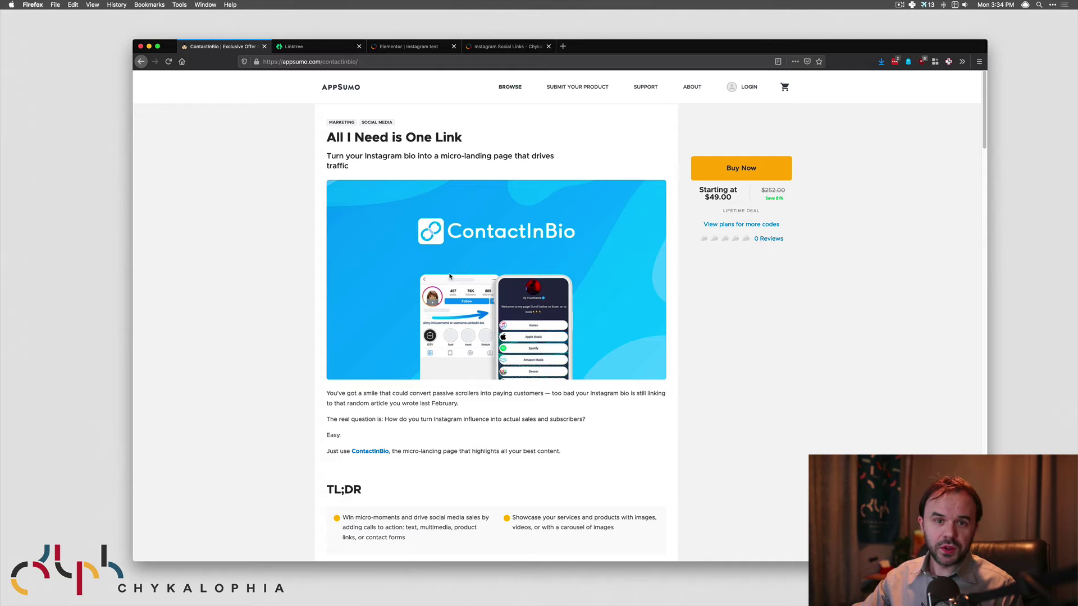
- Review ContactInBio pricing, highlighting the Double plan's $98, then view Linktree and the chykalophia.com/ig page
scroll(321, 344, down, 15)
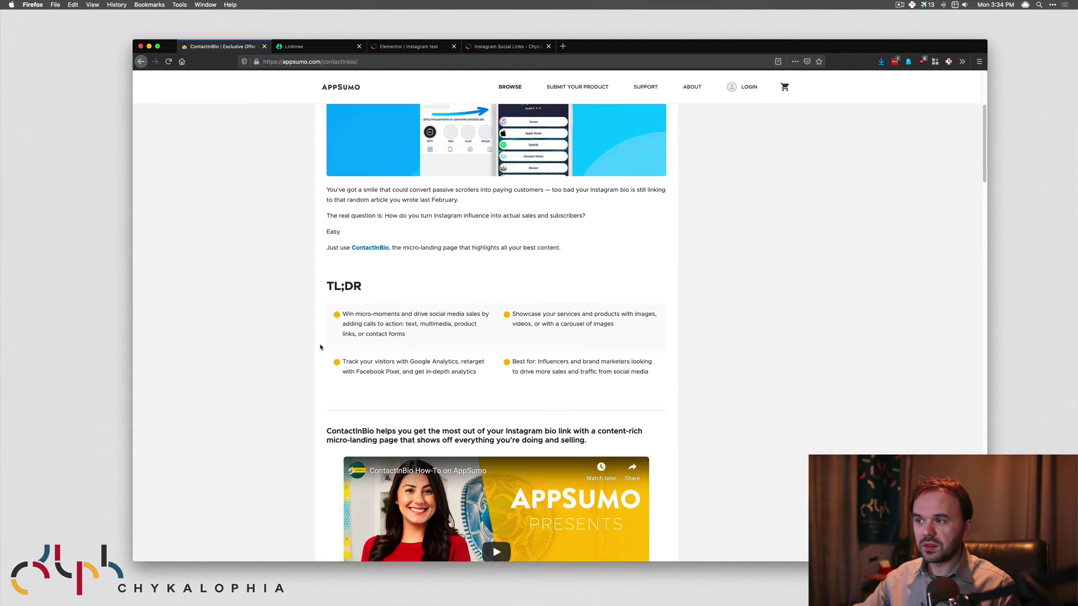
scroll(321, 343, down, 20)
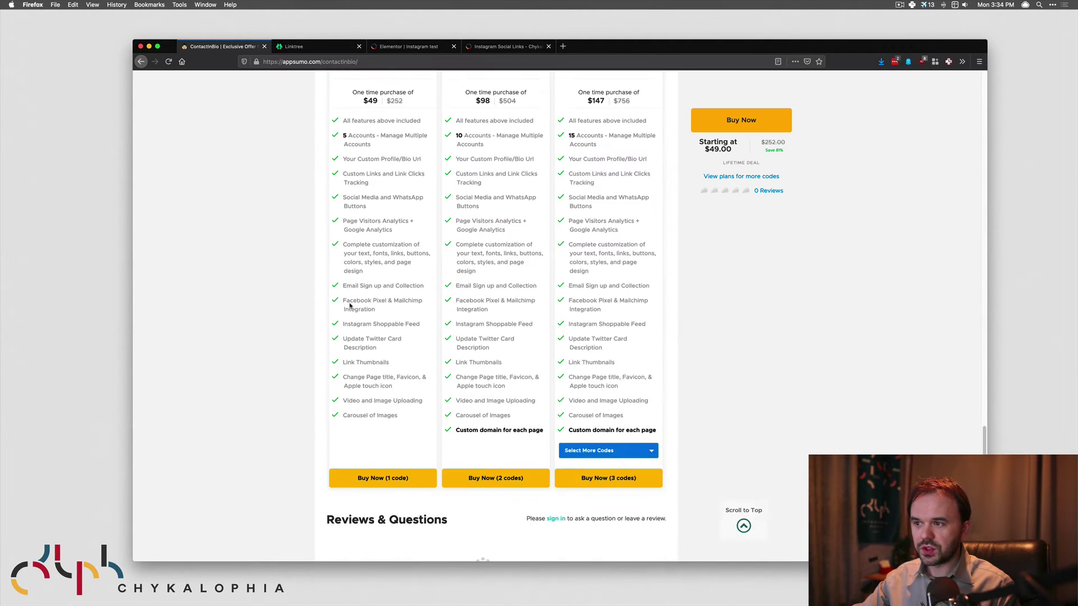
scroll(359, 297, up, 5)
drag(478, 236, 487, 236)
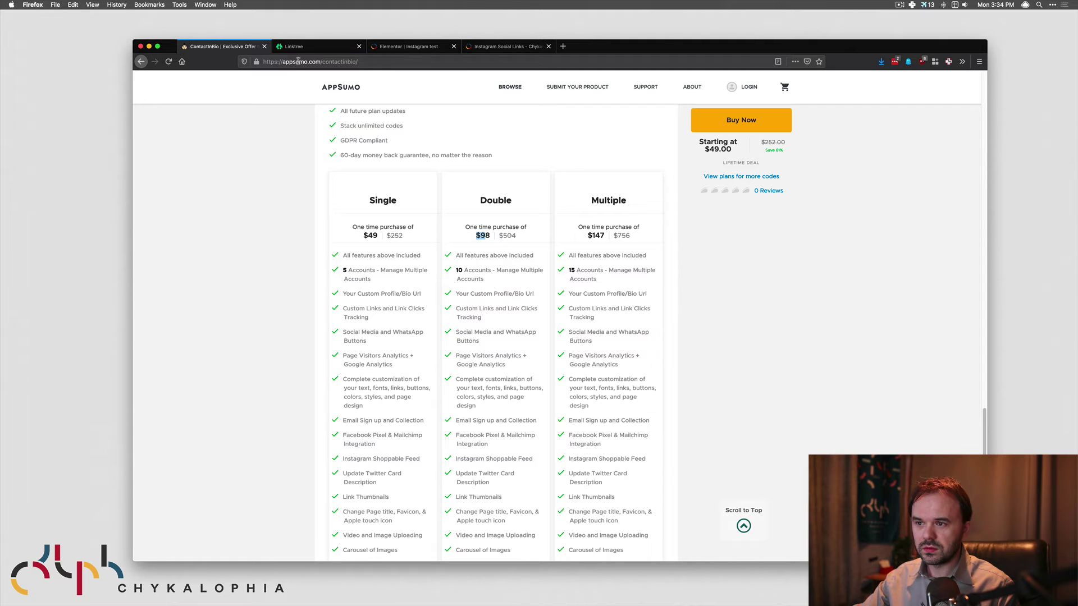
click(312, 48)
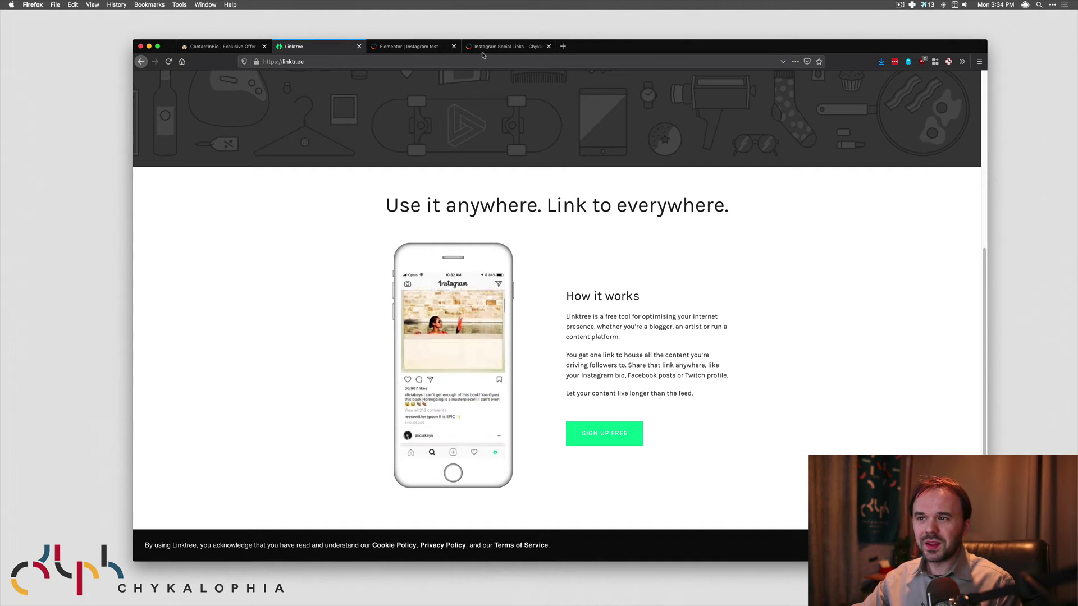
click(484, 48)
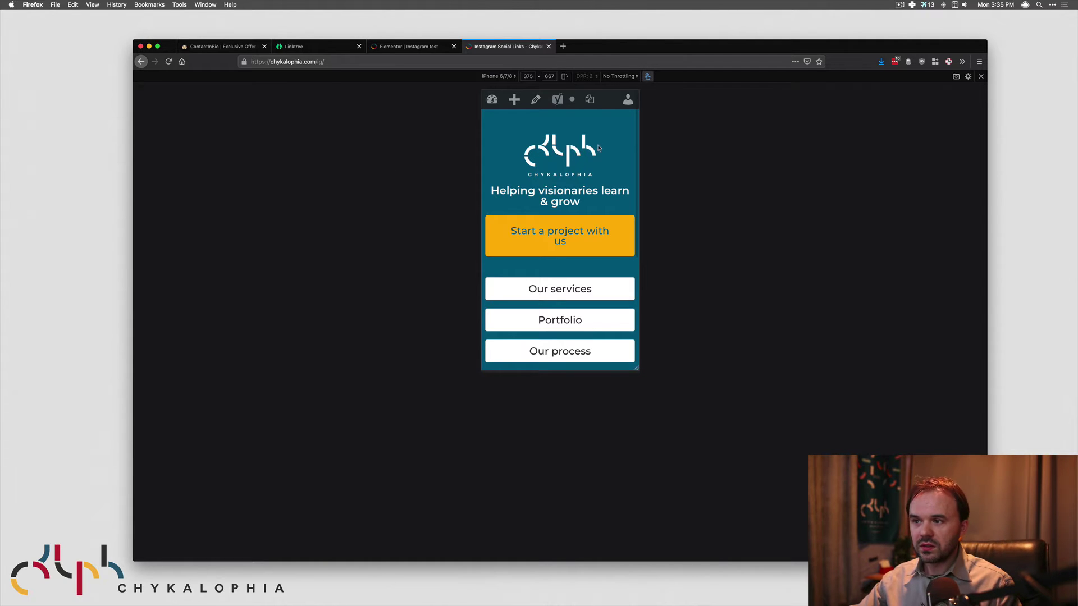
- Scroll through the mobile link page, then go back to the 'Elementor | Instagram test' tab
scroll(559, 292, down, 5)
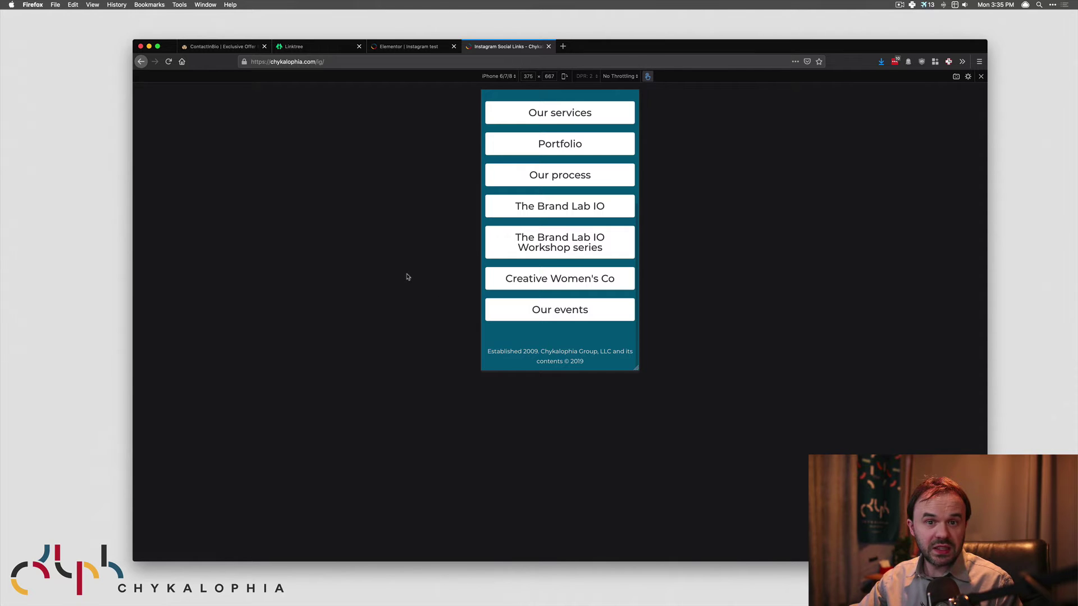
scroll(494, 252, up, 10)
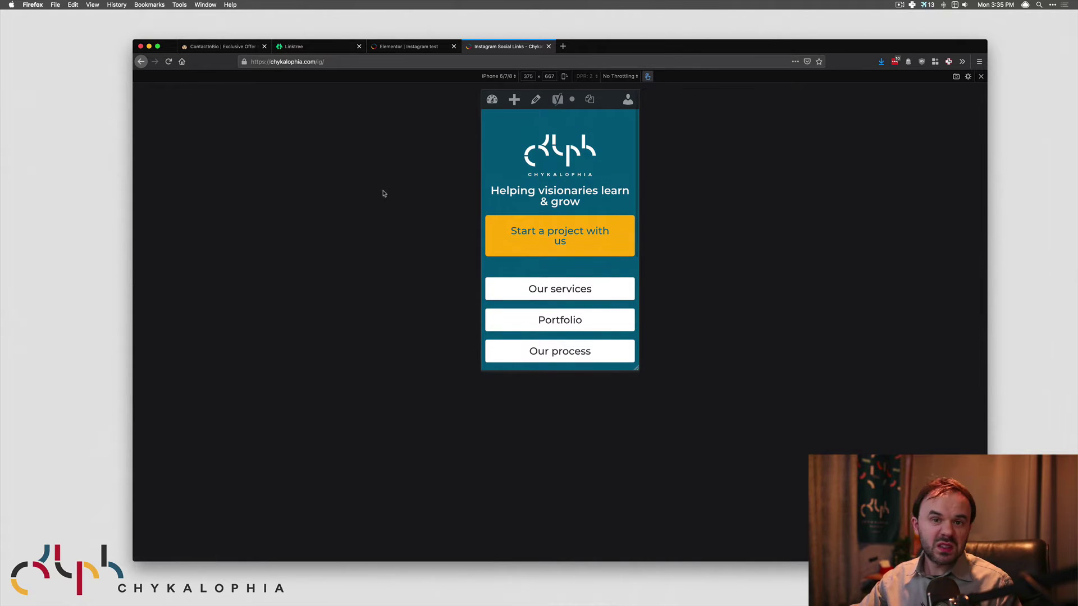
click(408, 50)
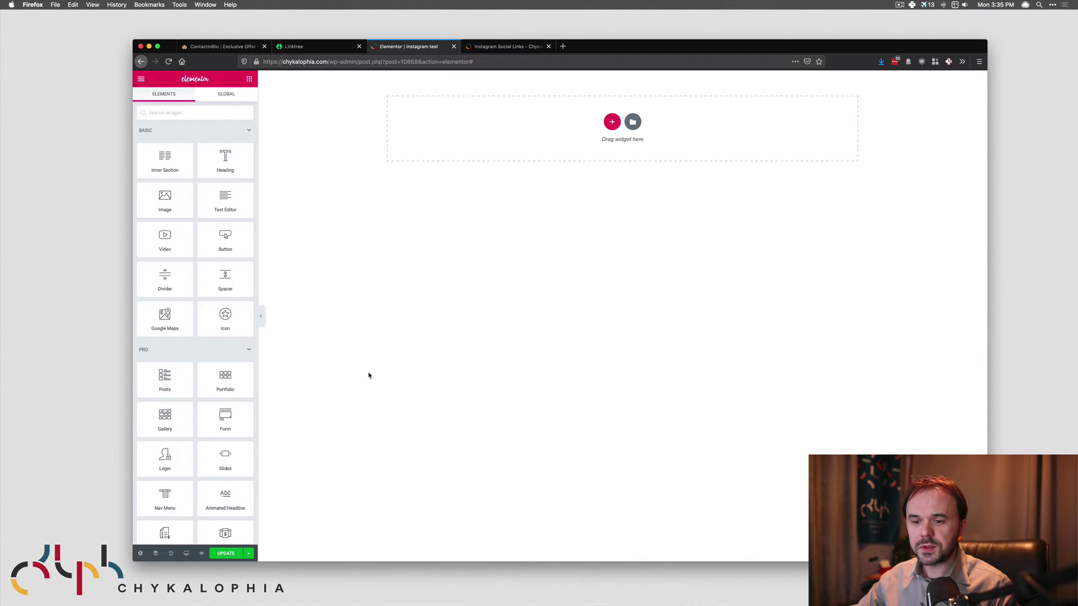
click(140, 554)
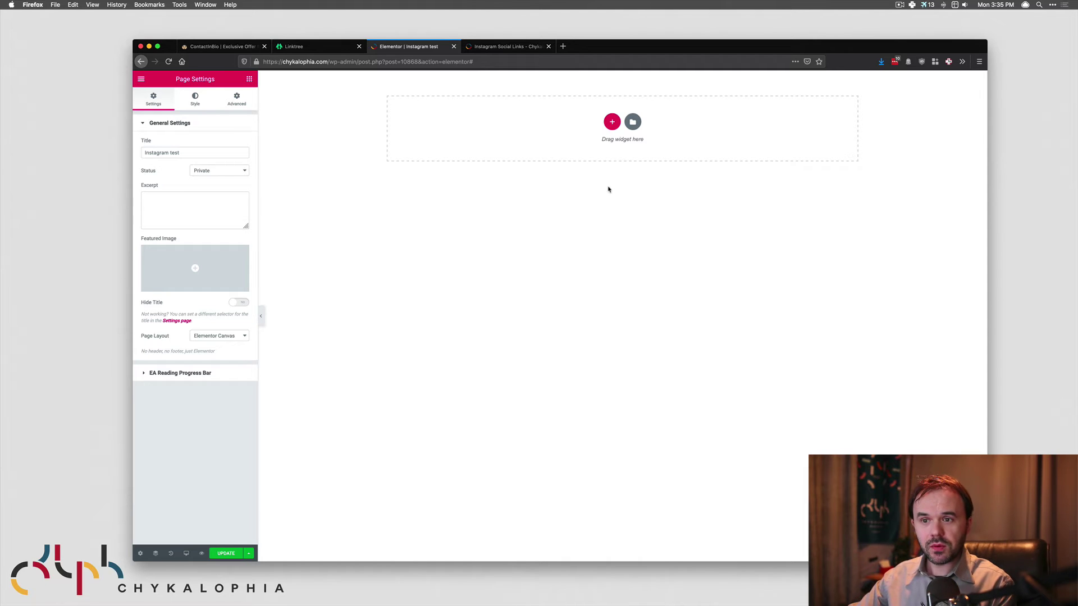
click(221, 336)
click(227, 336)
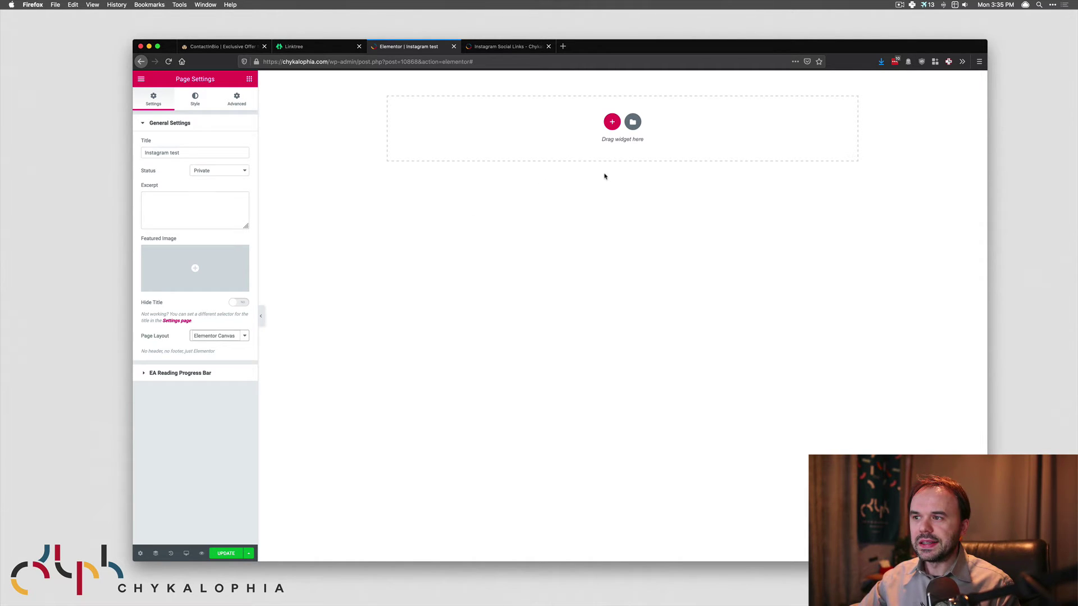
click(249, 79)
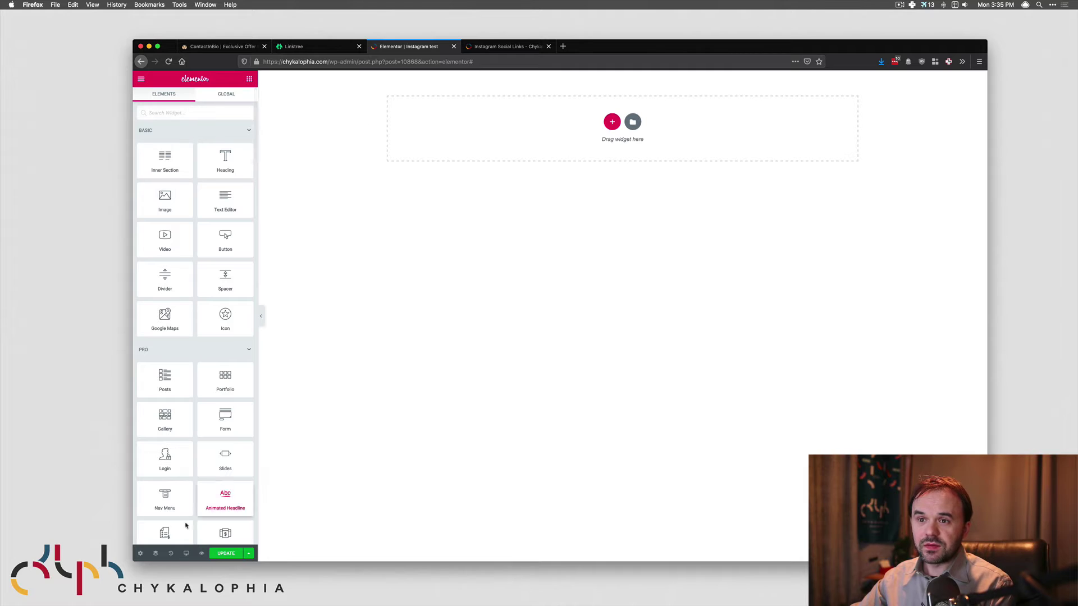
- Give the page a Classic #28607c background in Page Settings Style and compare with the reference page
click(141, 554)
click(195, 103)
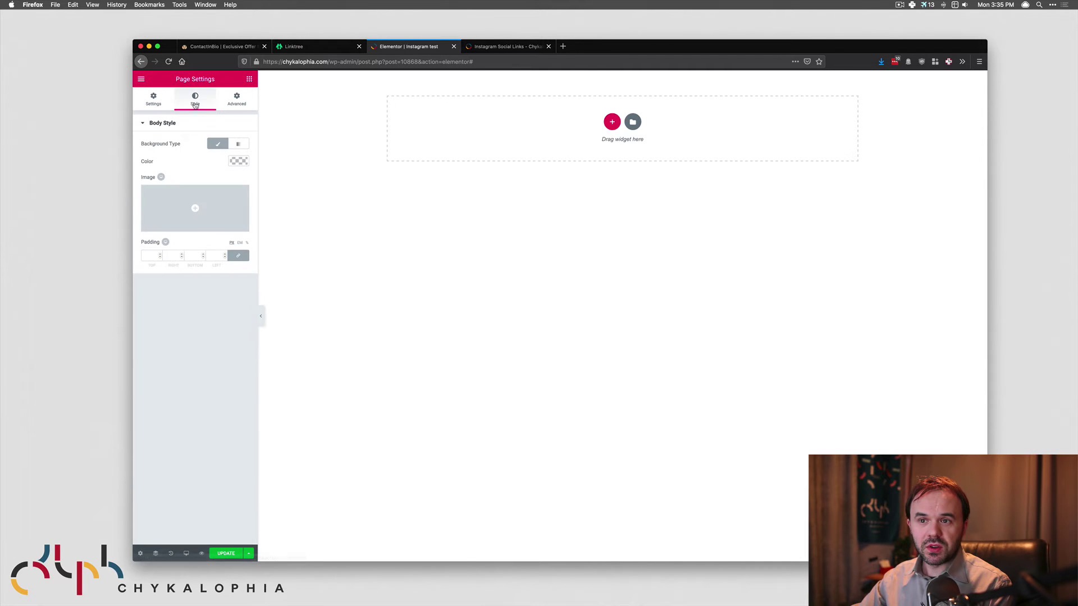
click(218, 144)
click(239, 161)
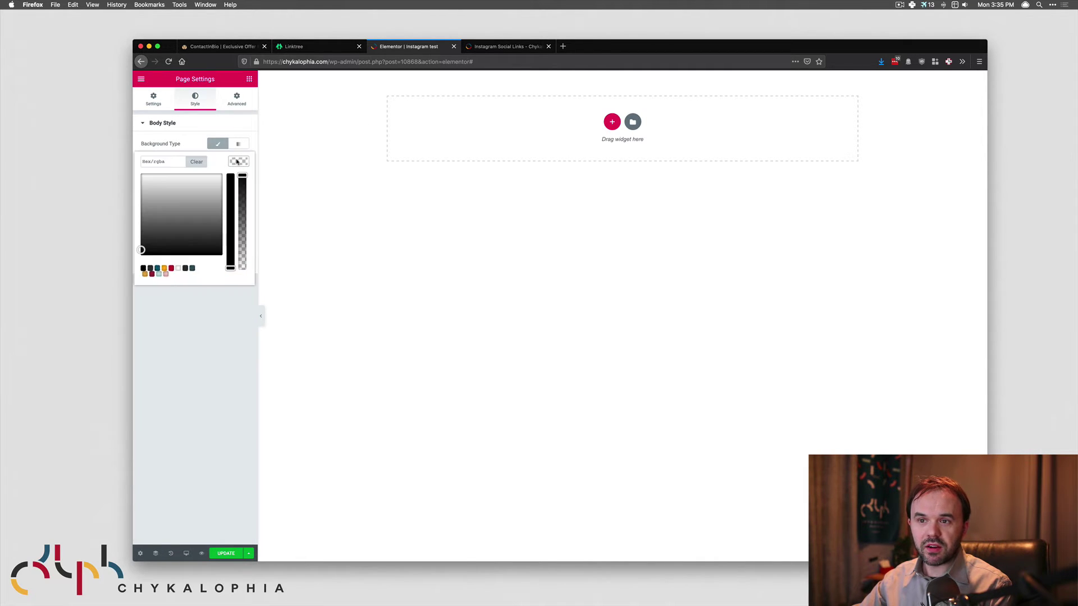
click(164, 262)
click(589, 254)
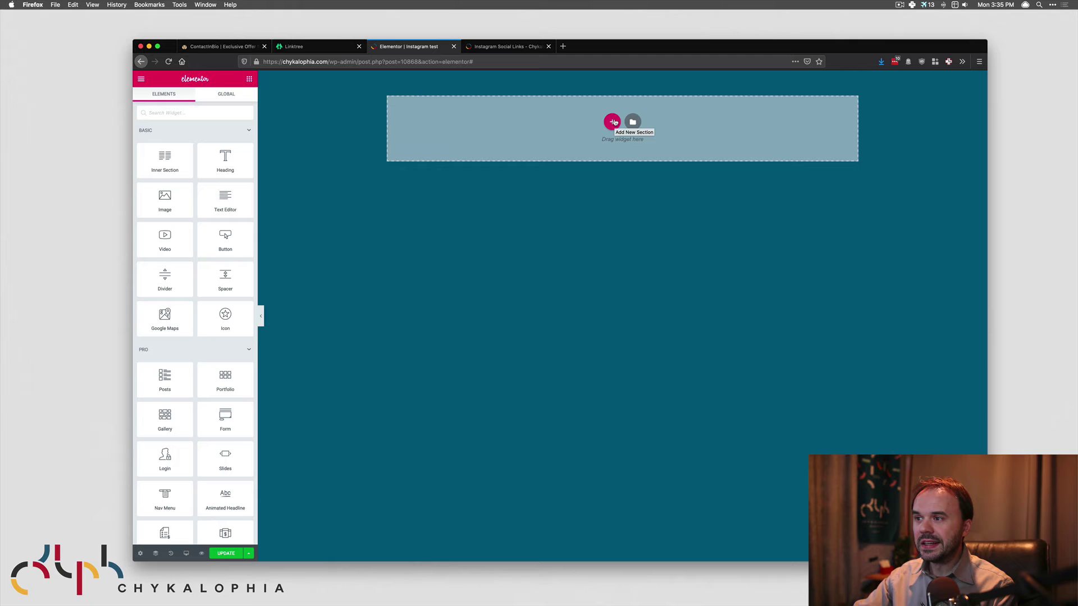
click(508, 46)
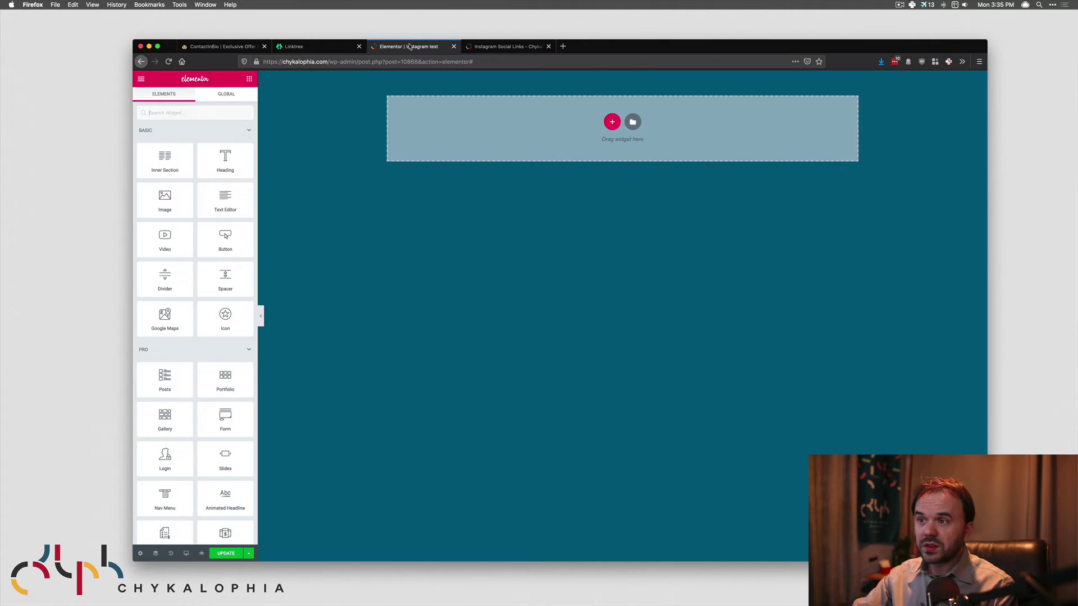
click(408, 47)
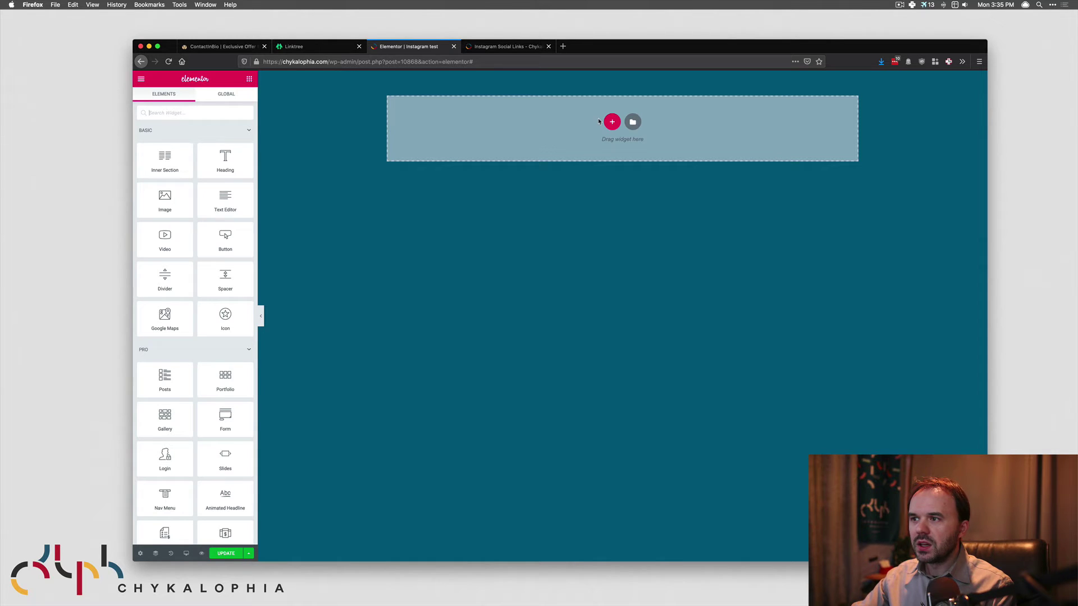
- Insert the white Chykalophia logo from the Media Library as an Image and set its width to 200 px
drag(165, 200, 653, 124)
click(197, 172)
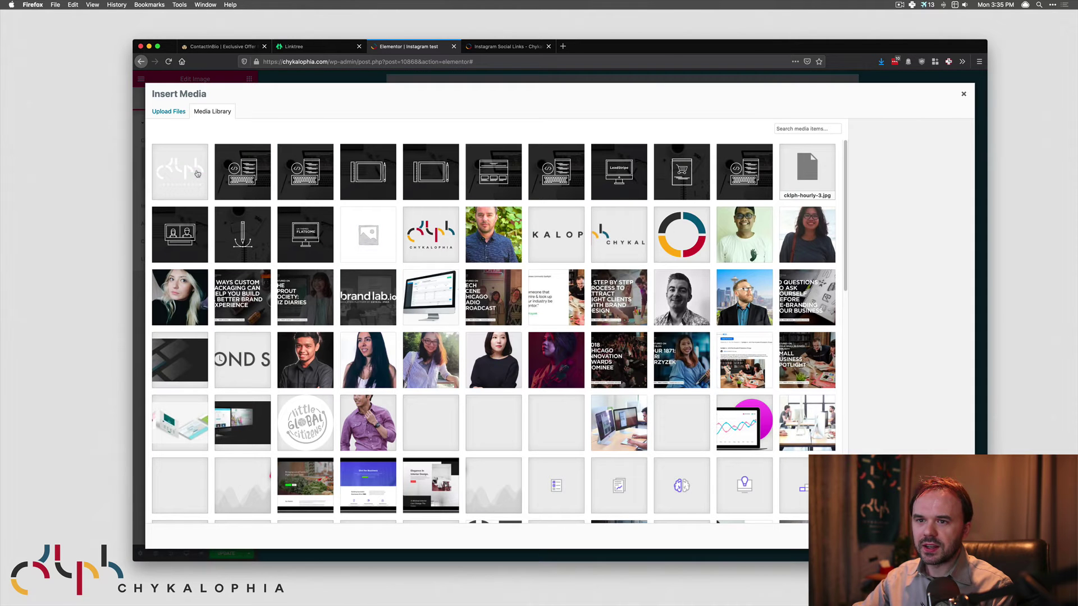
double_click(183, 167)
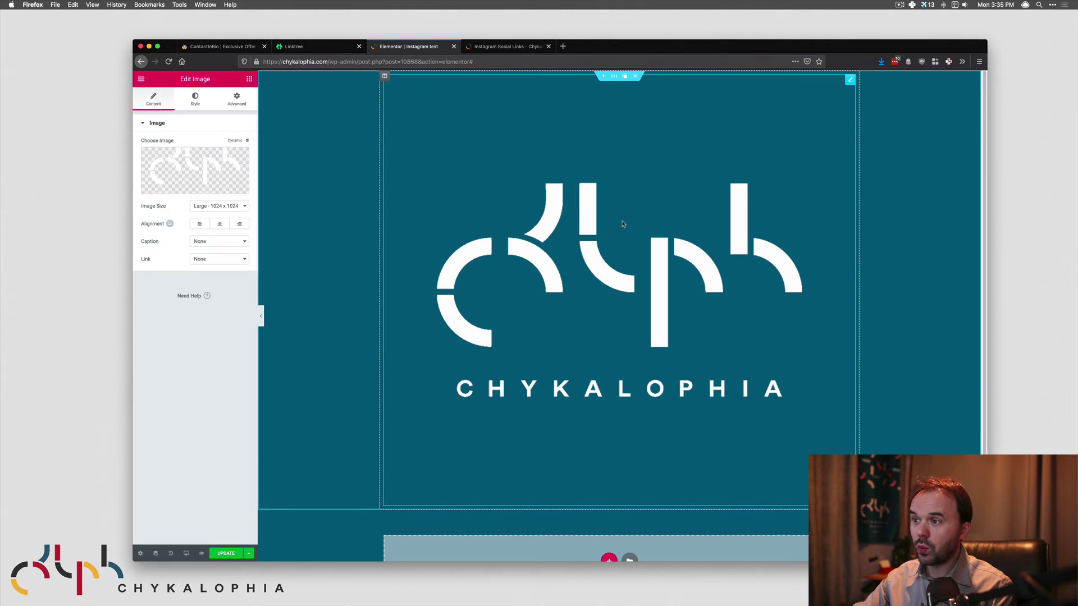
click(195, 101)
click(237, 142)
click(232, 155)
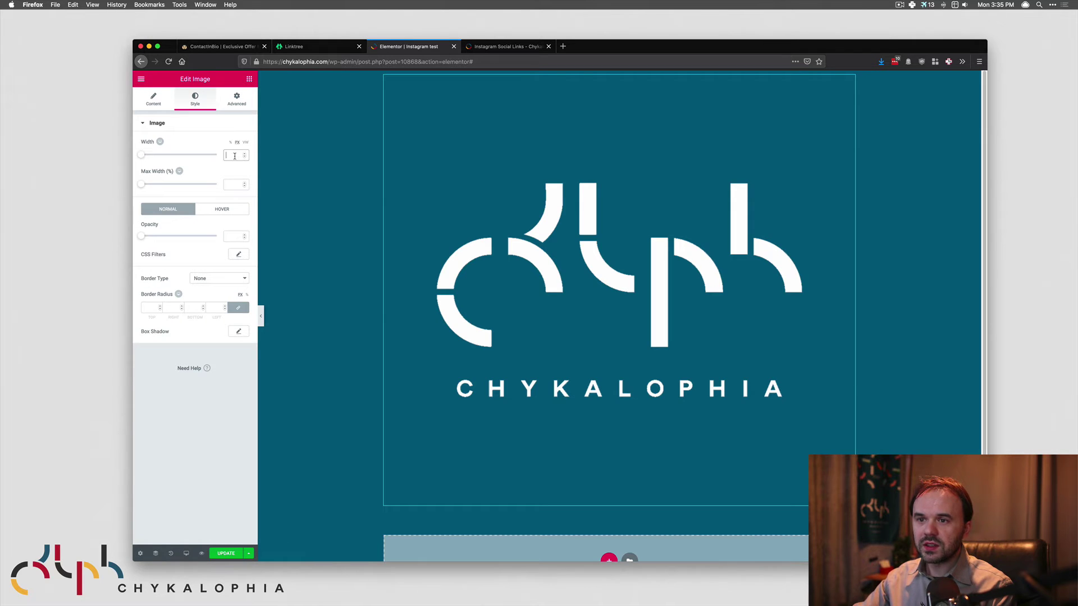
text(200)
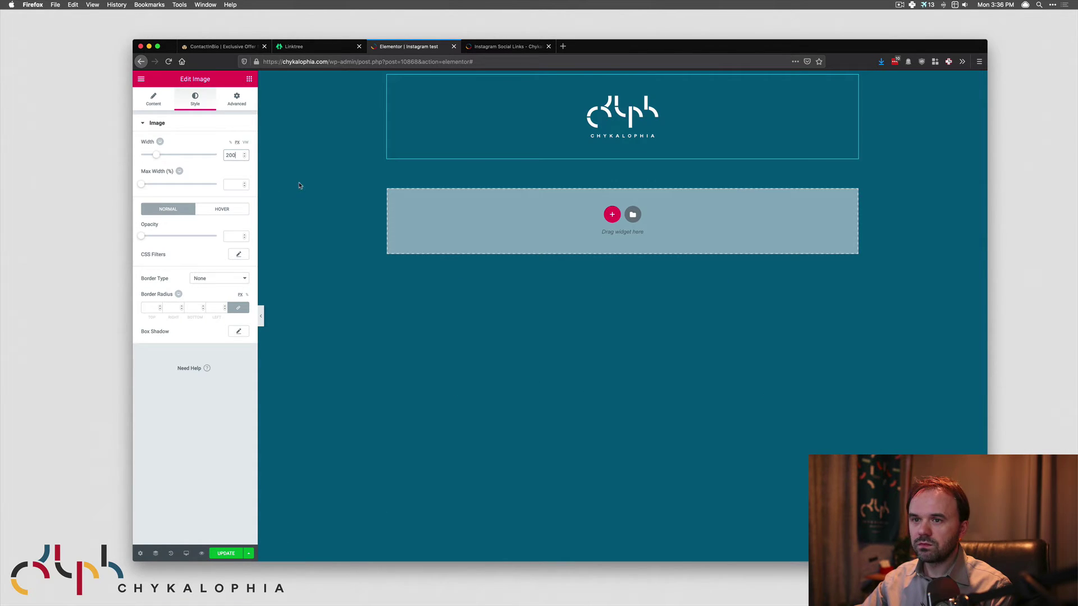
- Add a Spacer beneath the logo and reduce its height to a small gap
click(249, 79)
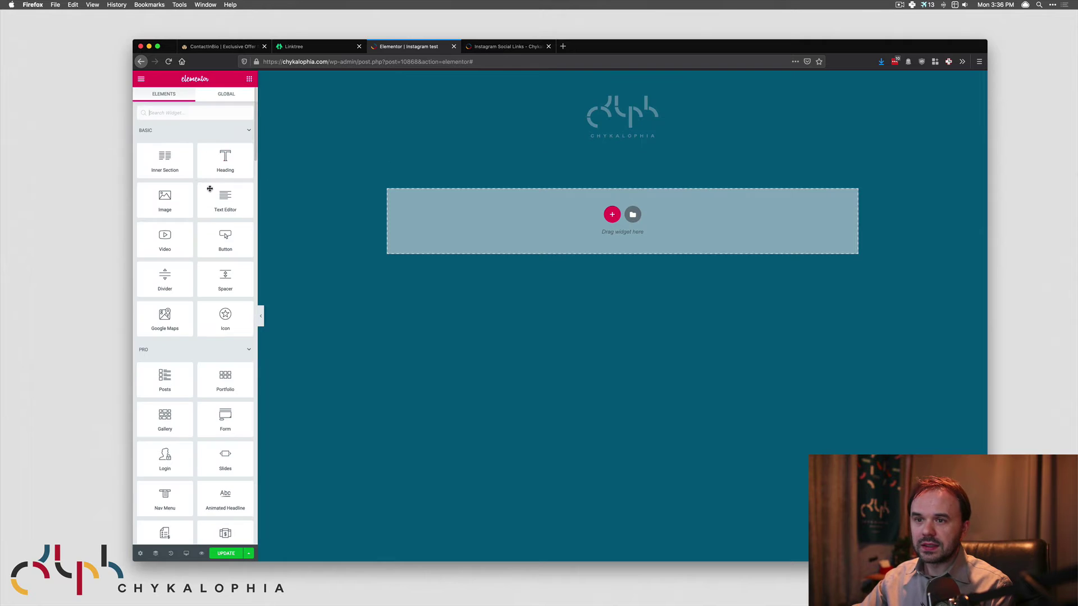
drag(225, 279, 618, 148)
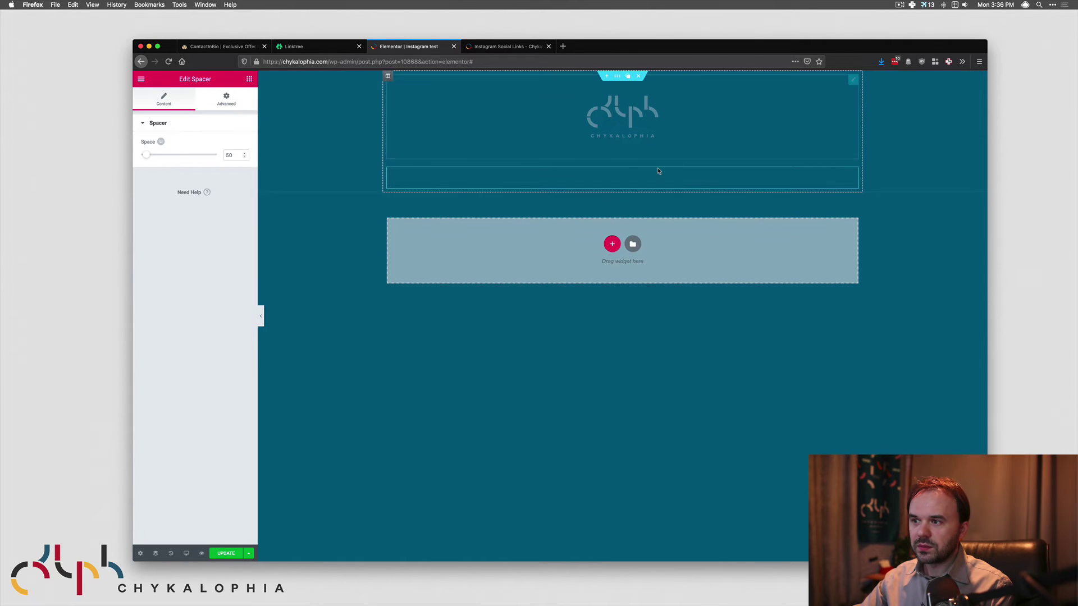
drag(149, 161, 144, 161)
click(249, 80)
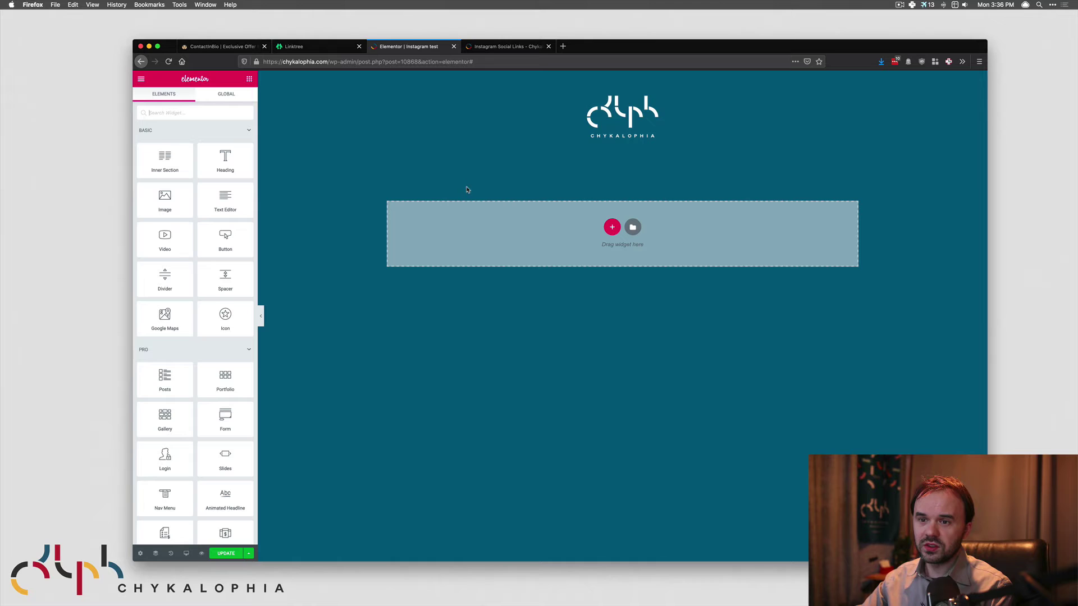
- Add a Button widget below the logo and relabel it 'Our Services'
drag(213, 242, 615, 173)
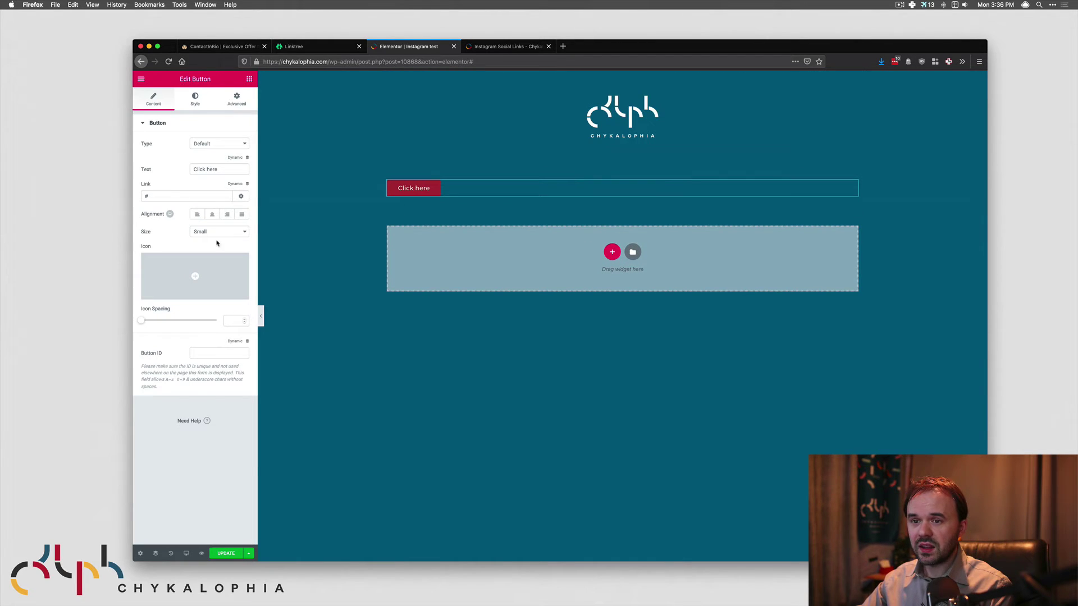
click(194, 169)
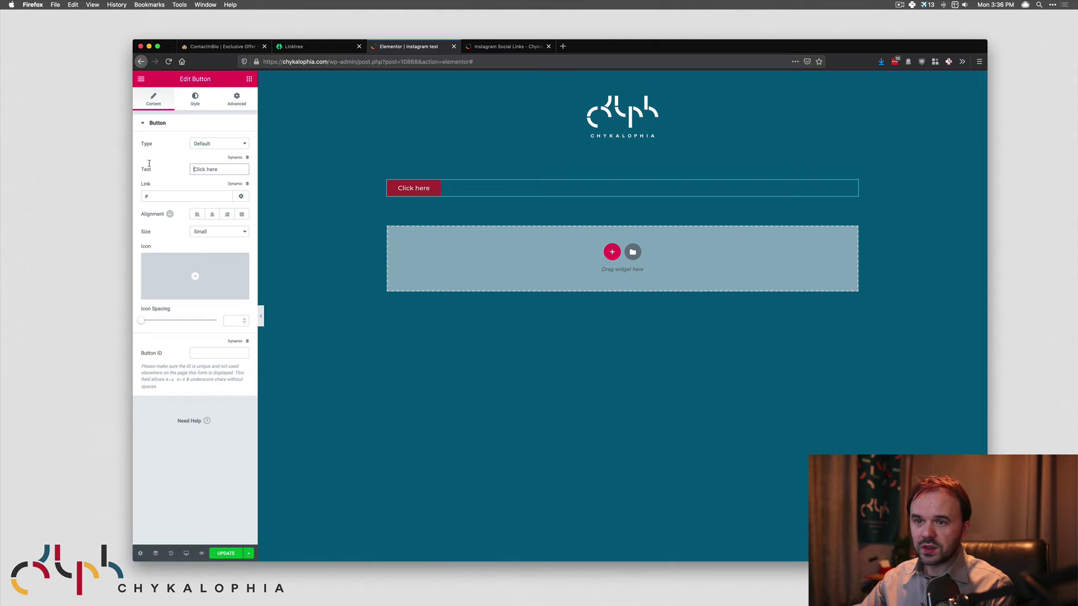
triple_click(199, 169)
key(super+c)
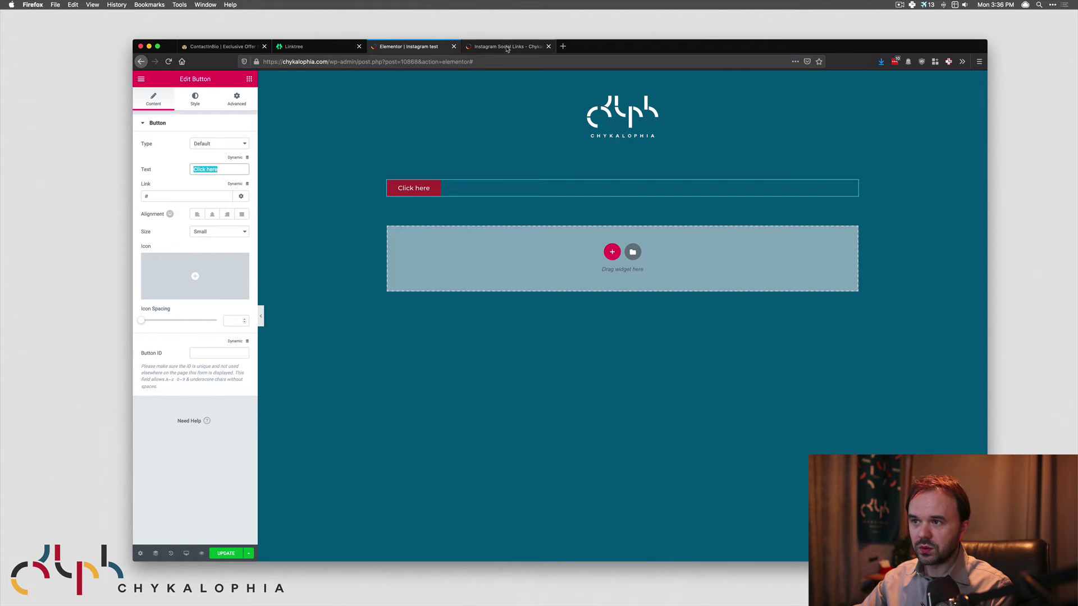
click(487, 52)
click(379, 51)
text(Our Services)
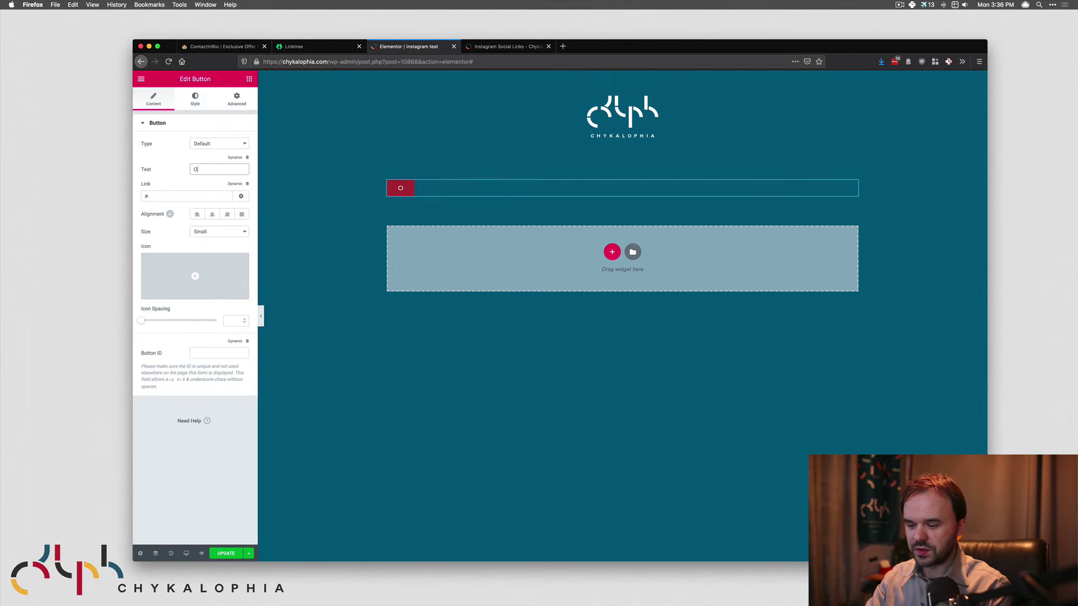
- Link the button to /services, make it Medium size and centre it
click(182, 197)
key(super+a)
text(h)
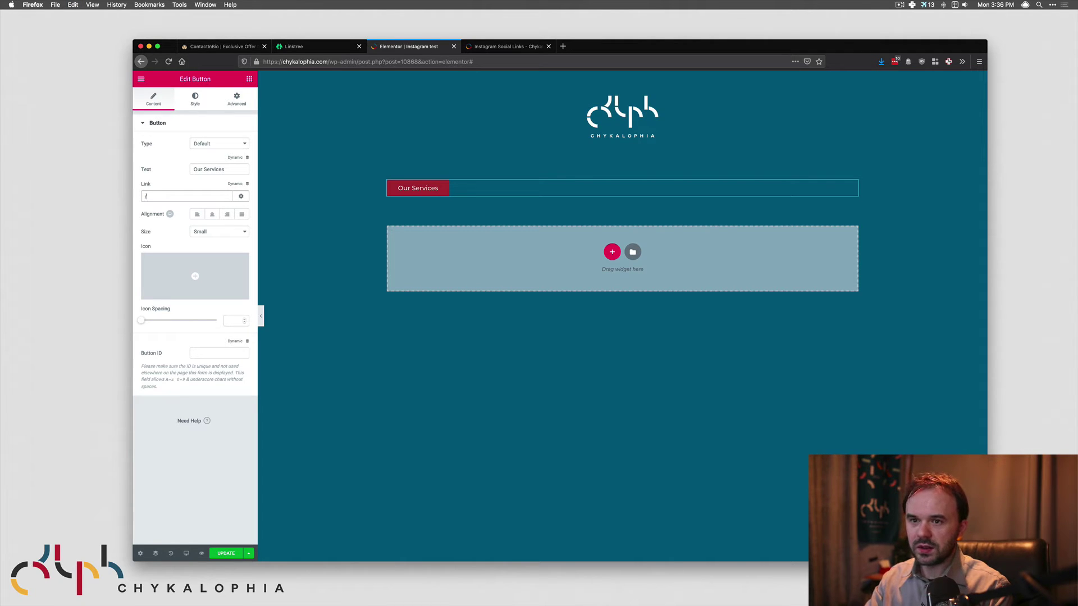
text(t)
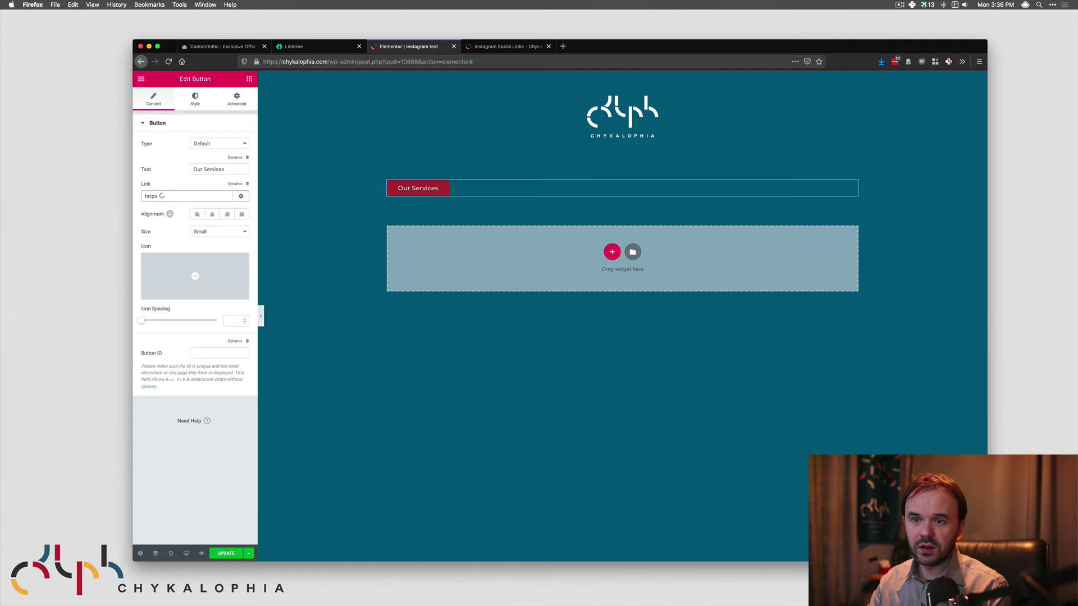
text(tps)
key(super+a)
text(/)
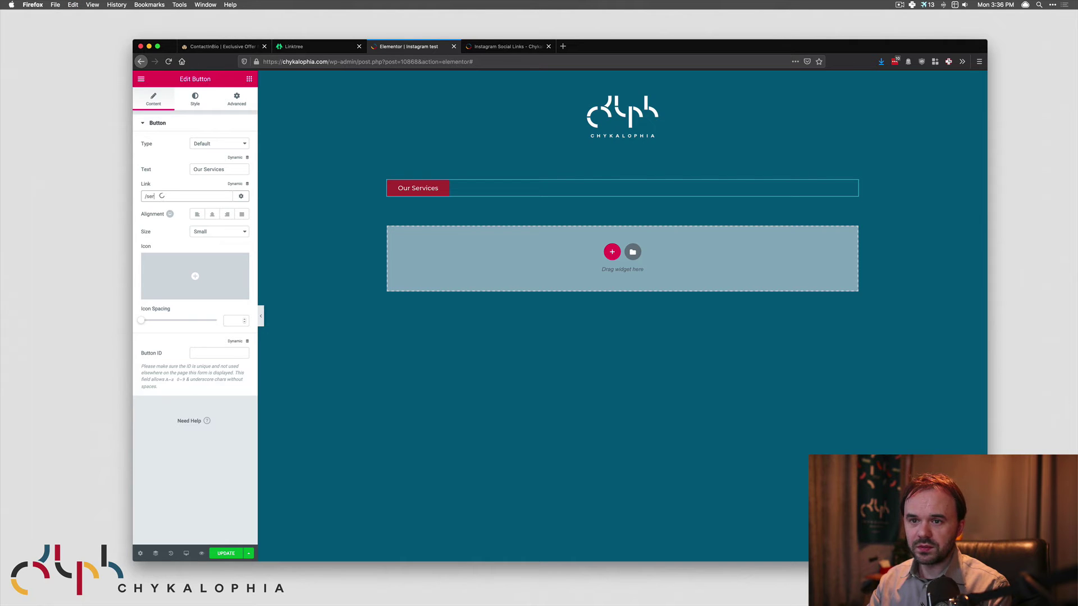
click(203, 235)
click(208, 242)
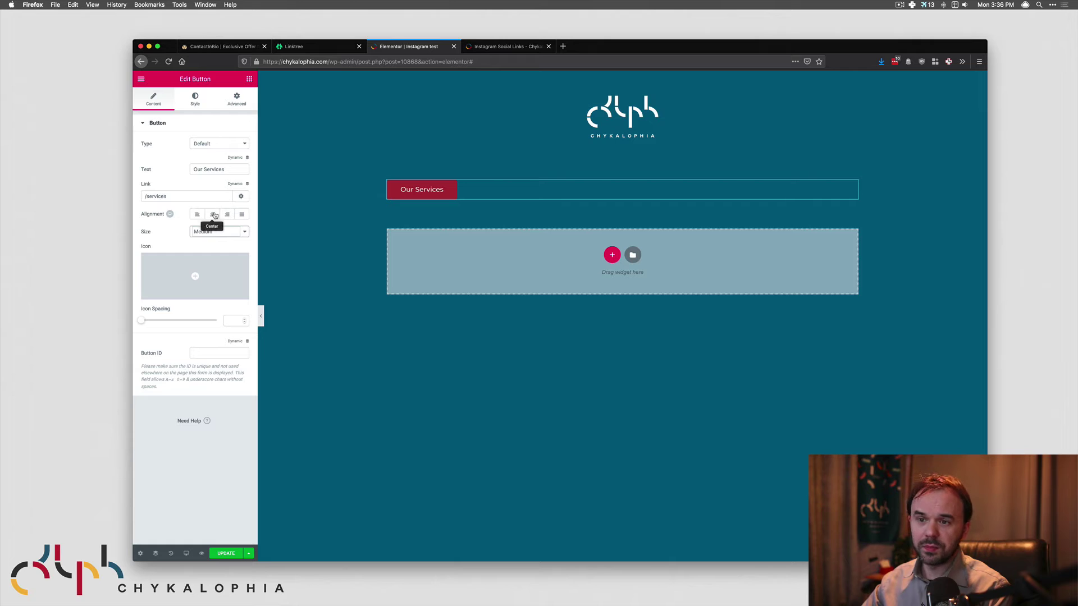
click(212, 214)
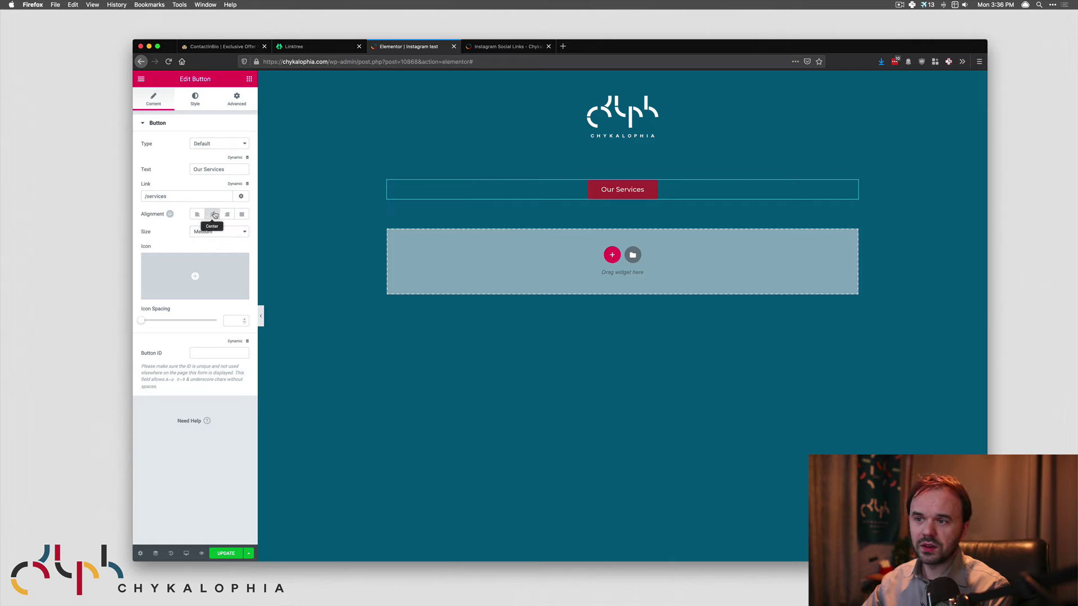
- Set the Our Services button text colour to white and its background to yellow #f4b641
click(198, 101)
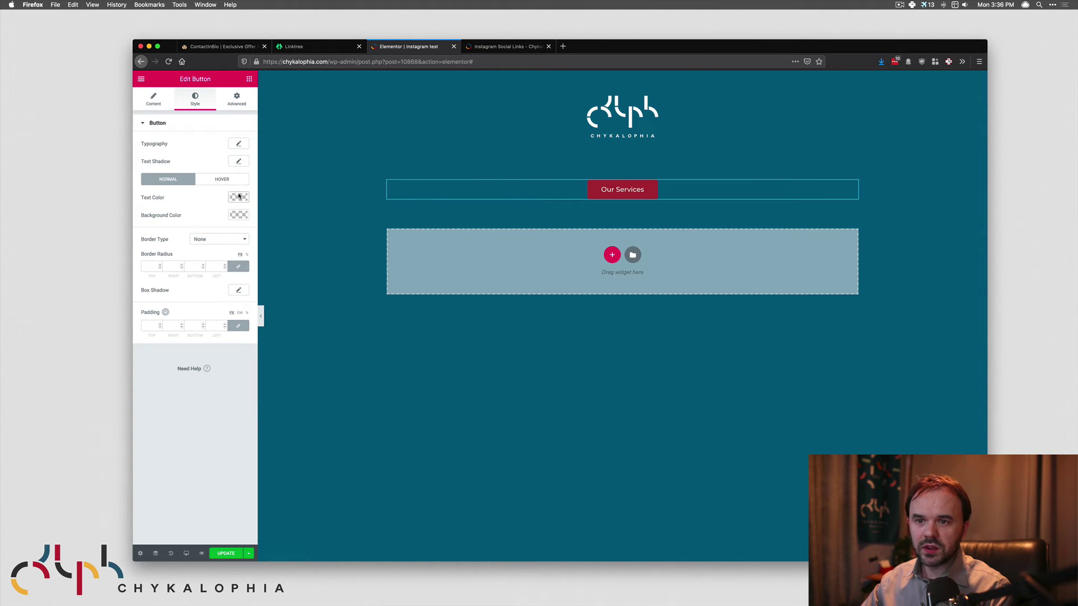
click(238, 198)
click(193, 298)
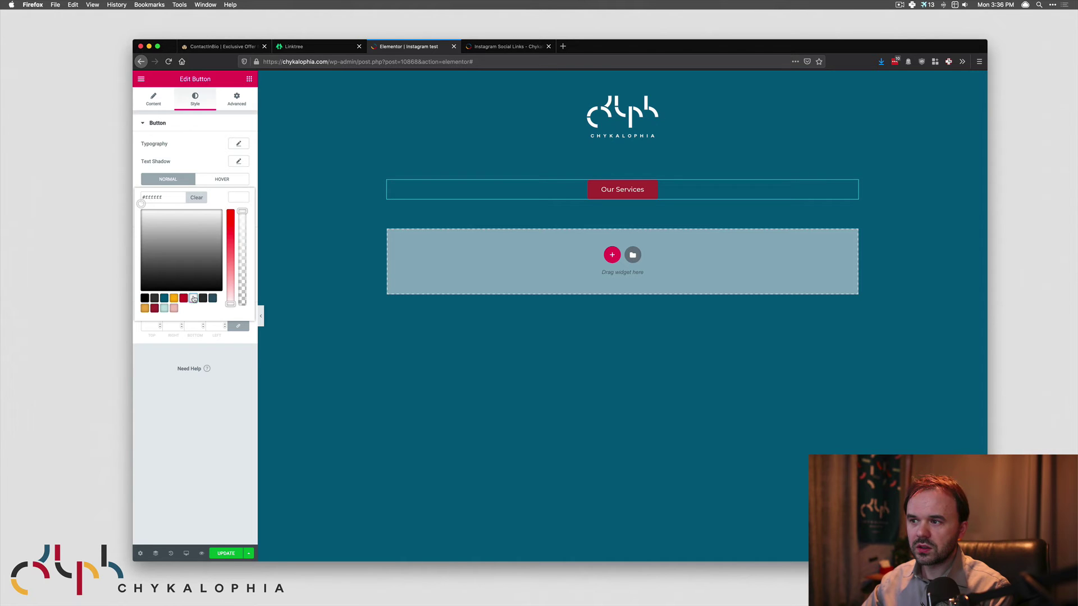
click(198, 162)
click(237, 217)
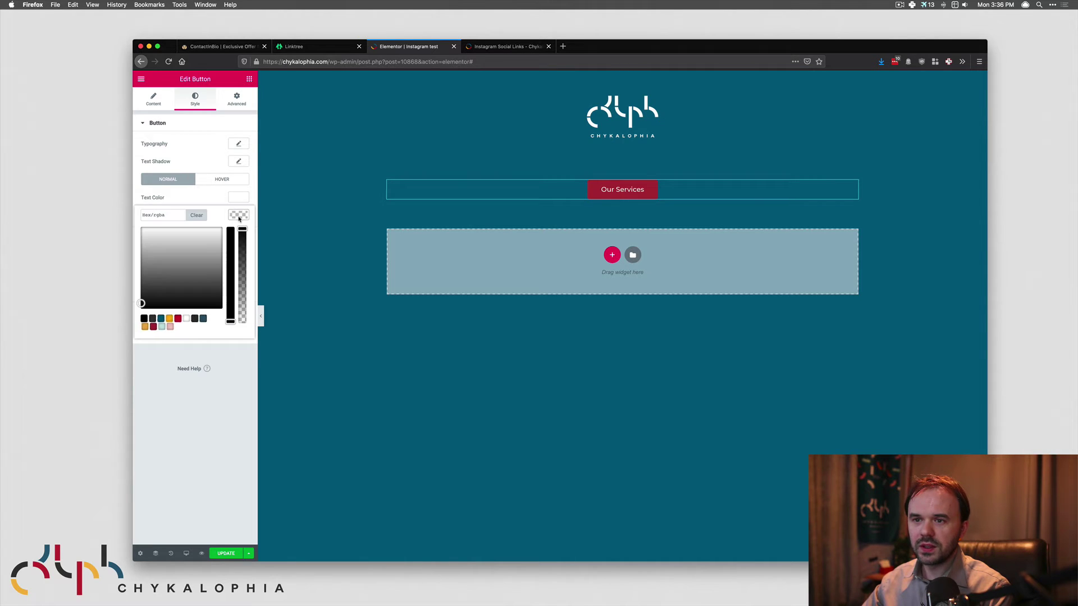
click(497, 47)
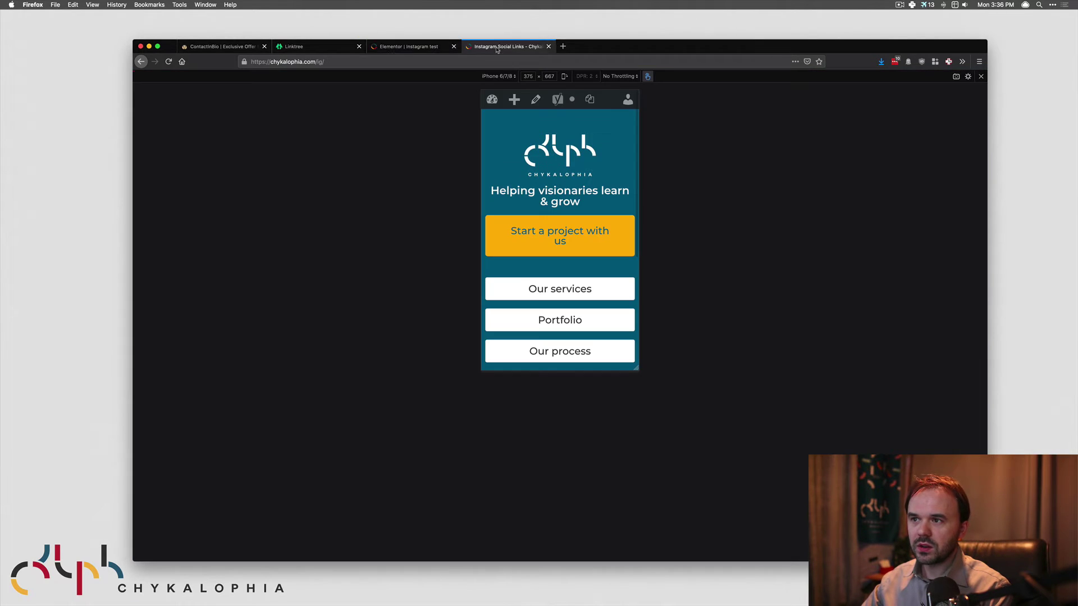
click(393, 48)
click(174, 317)
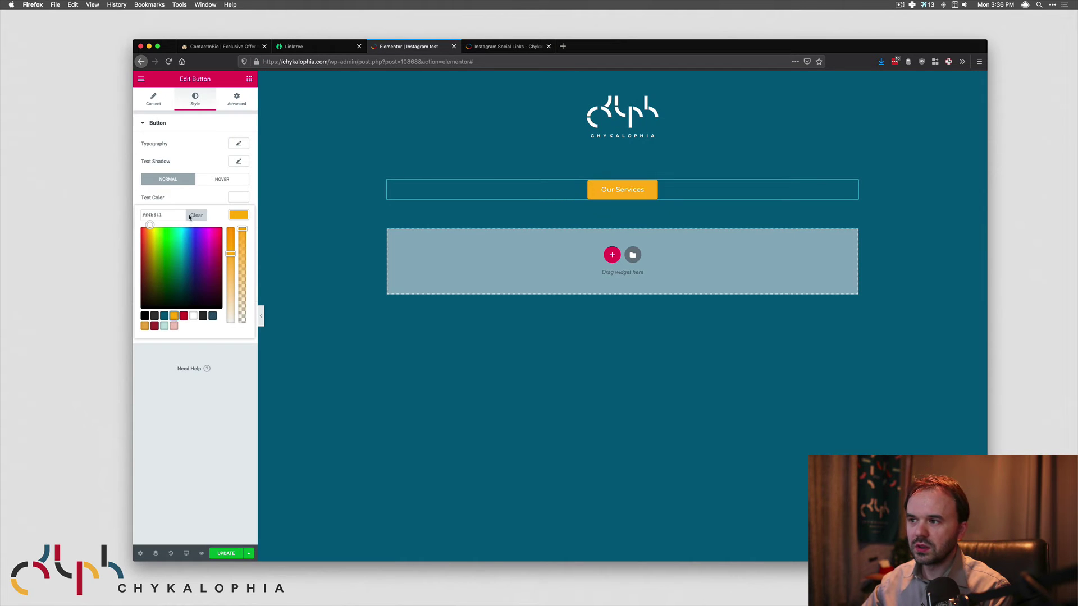
click(198, 157)
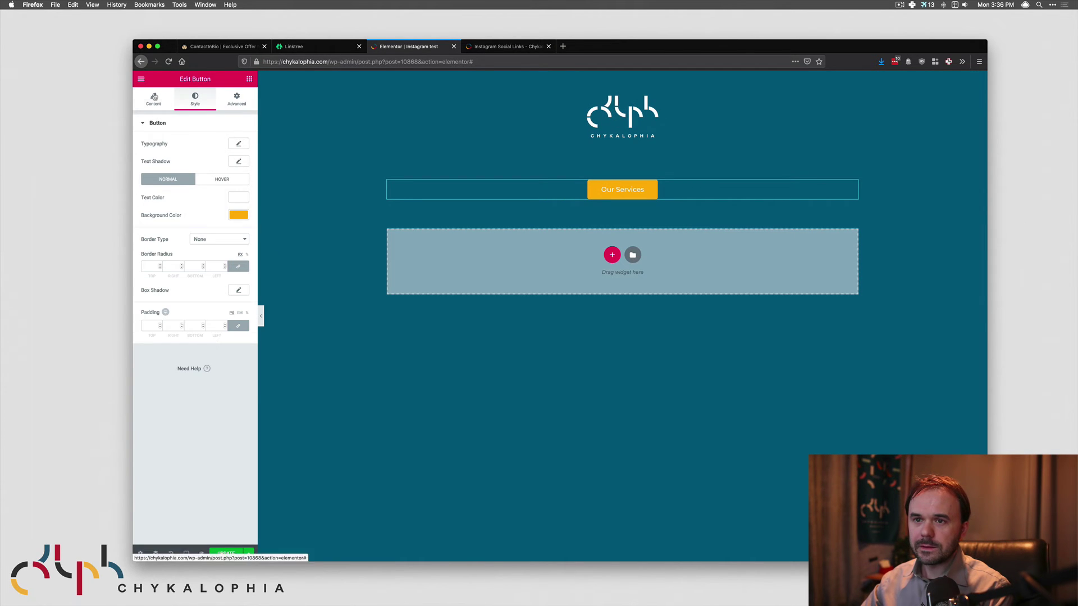
click(153, 99)
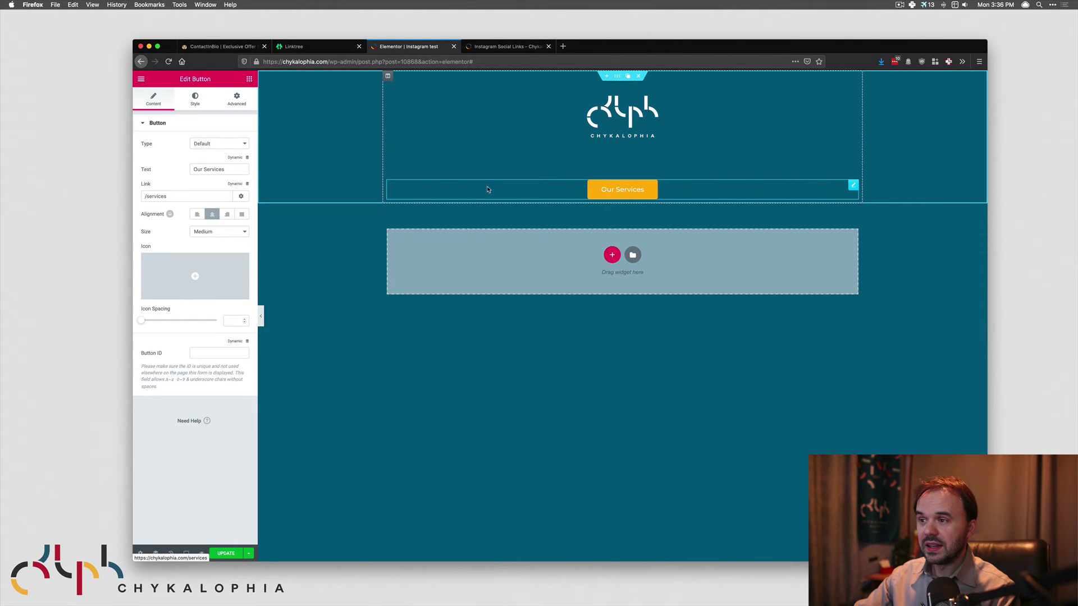
- Set the Our Services button alignment to Justified, comparing against the reference tabs
click(194, 101)
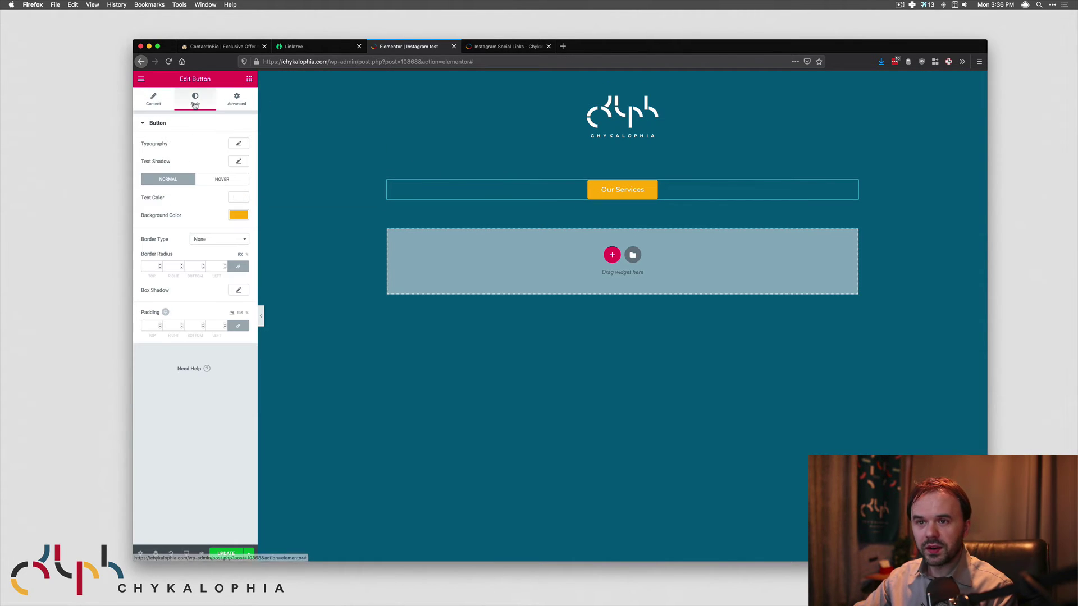
click(148, 97)
click(242, 216)
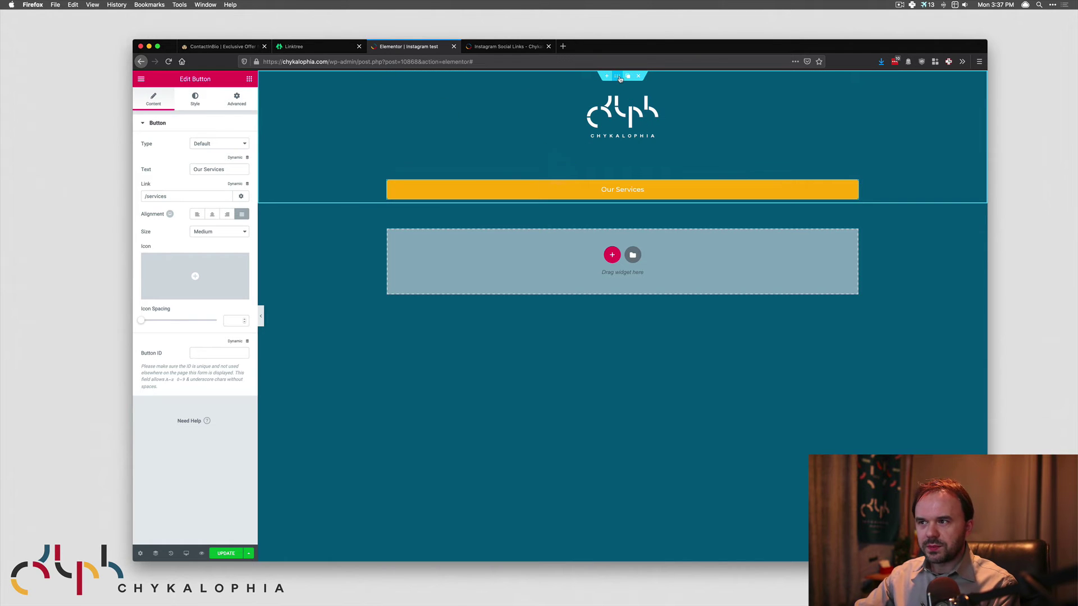
click(309, 46)
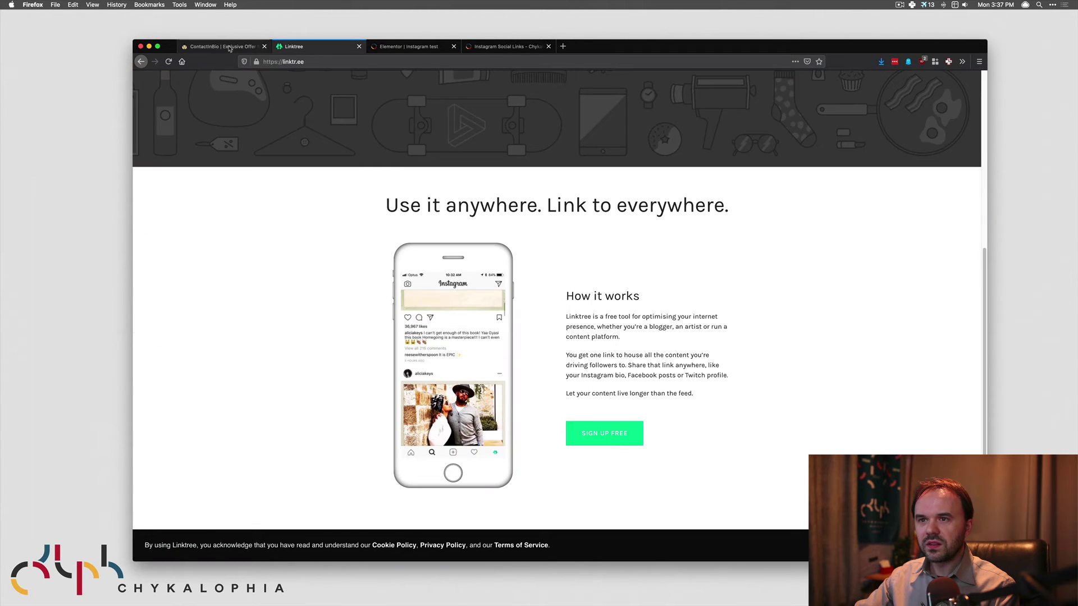
click(221, 47)
click(502, 51)
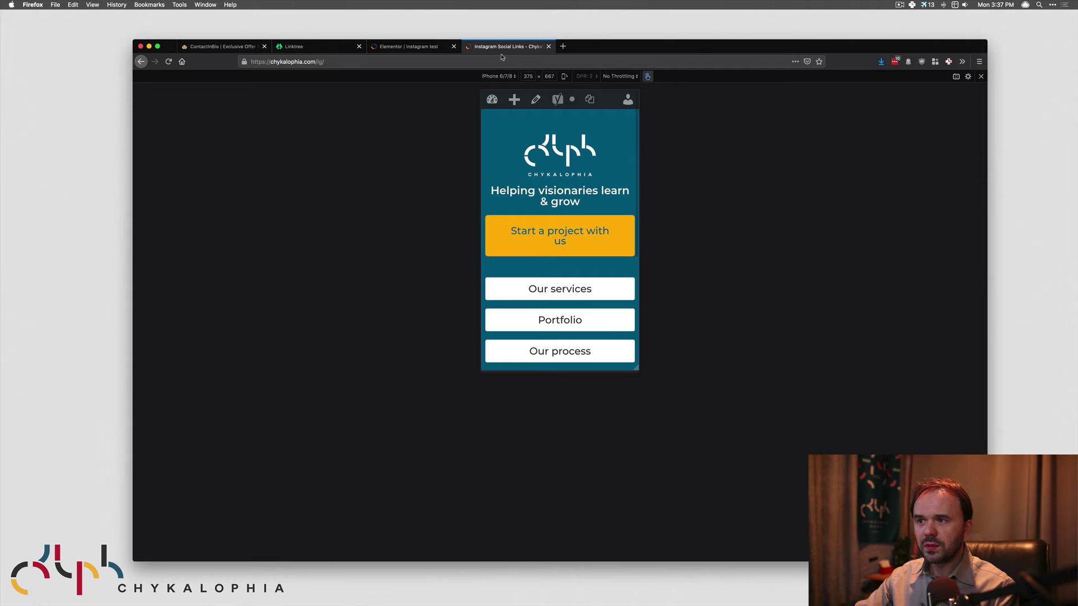
click(413, 49)
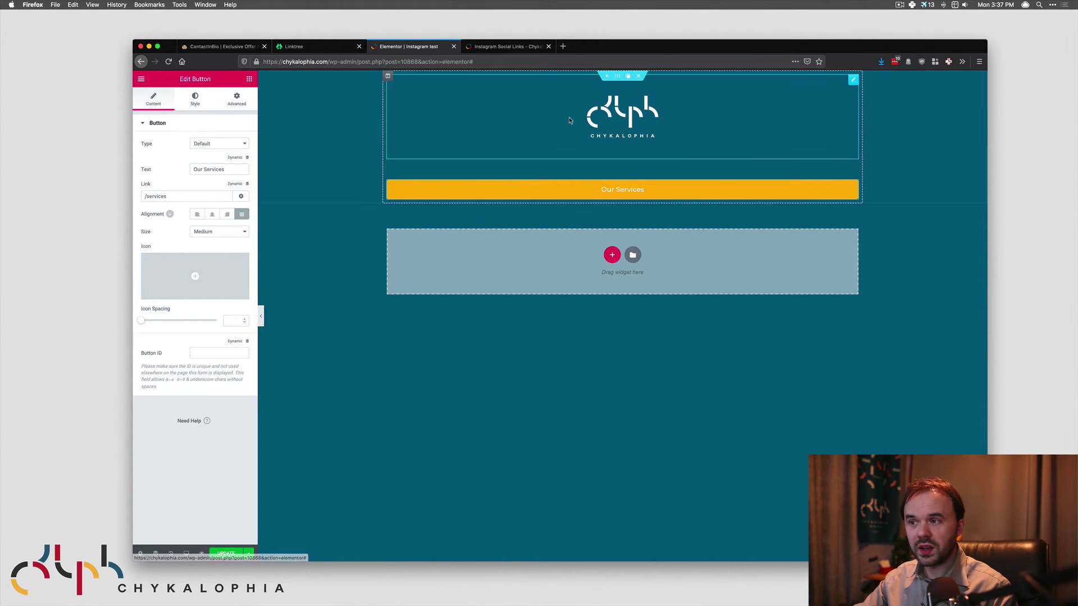
- Set the top section's Content Width to 630 px in Edit Section
mouse_move(616, 78)
drag(617, 78, 632, 172)
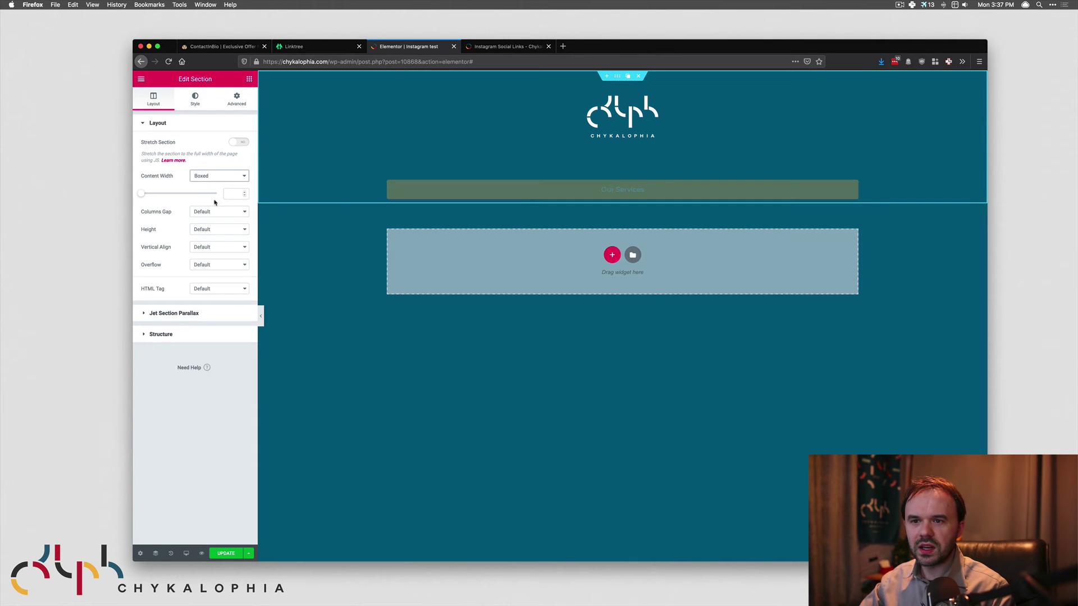
click(233, 192)
text(63)
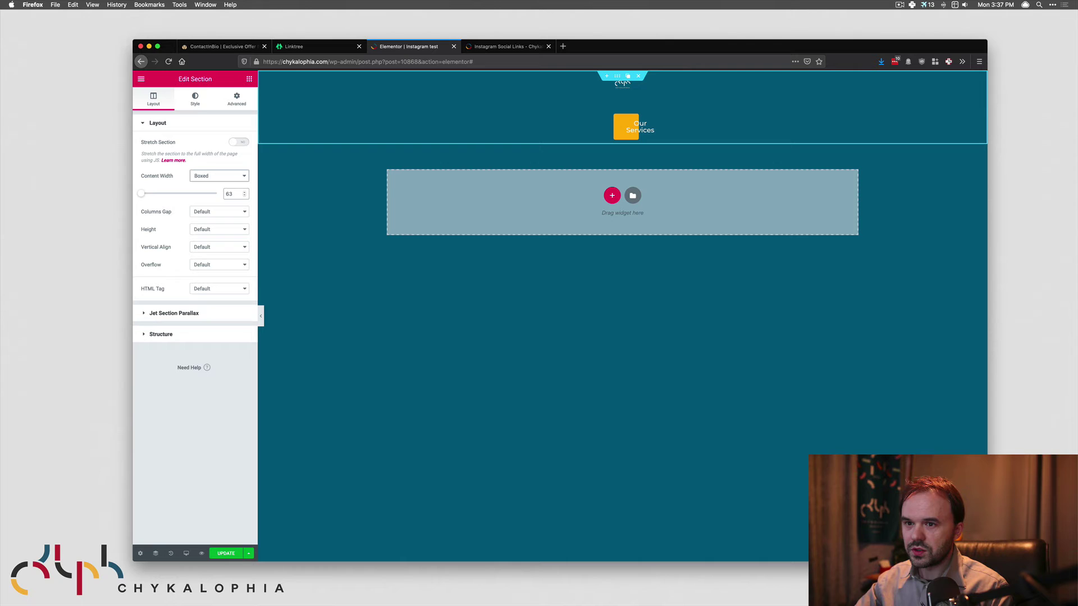
text(0)
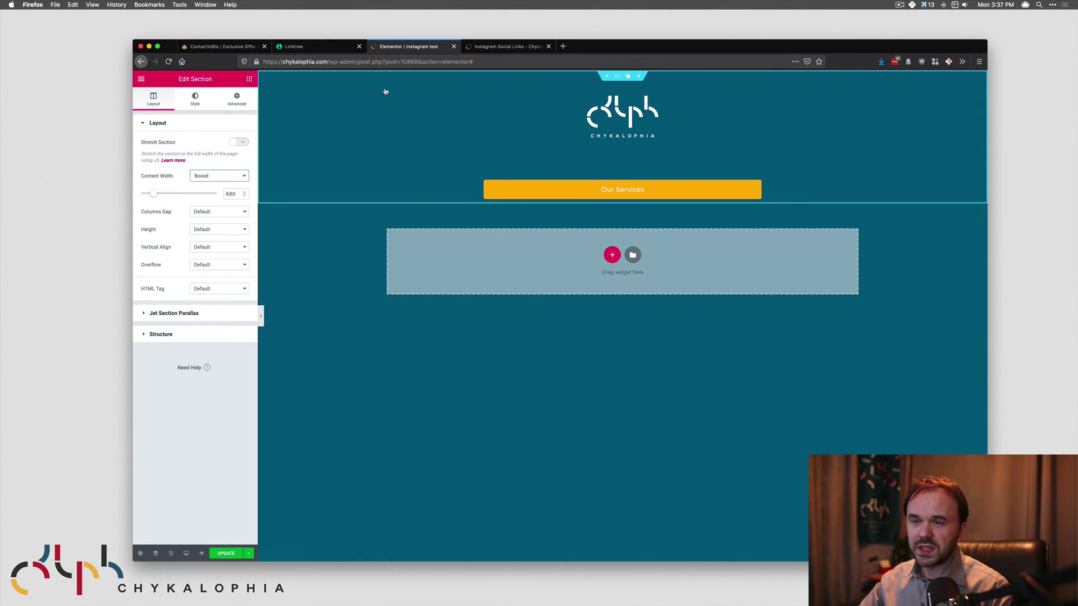
- Duplicate the Our Services button, relabel it 'Portfolio' and link it to /portfolio
right_click(758, 187)
click(780, 207)
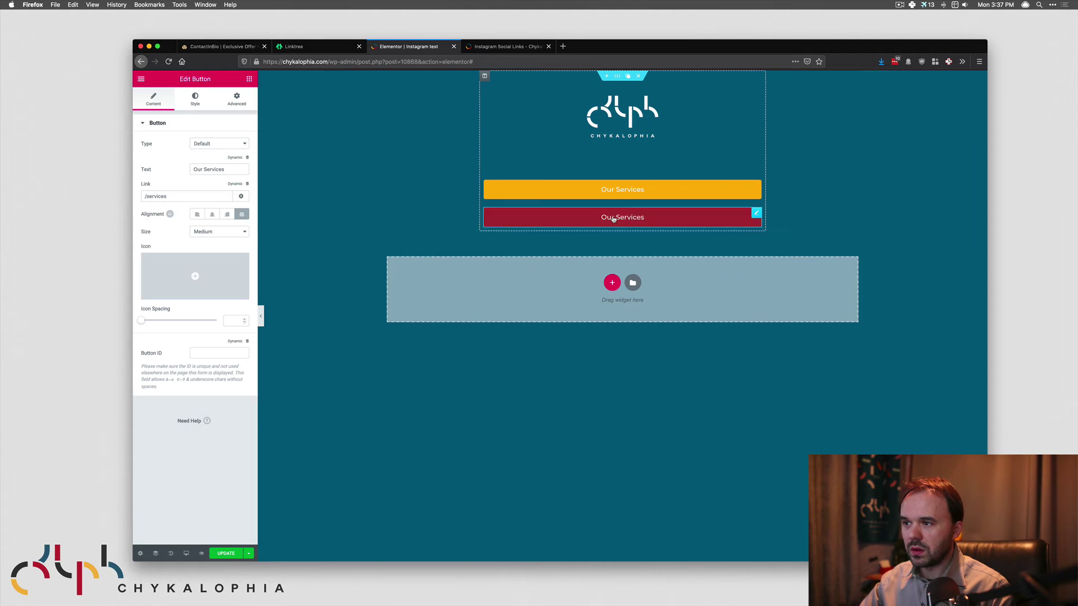
triple_click(213, 196)
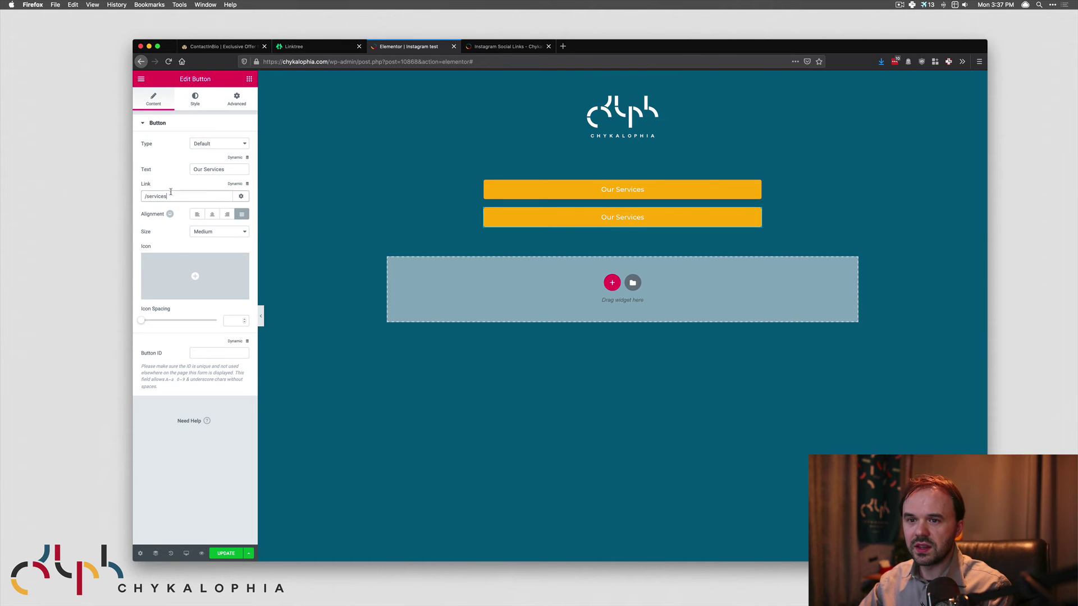
click(231, 169)
triple_click(230, 169)
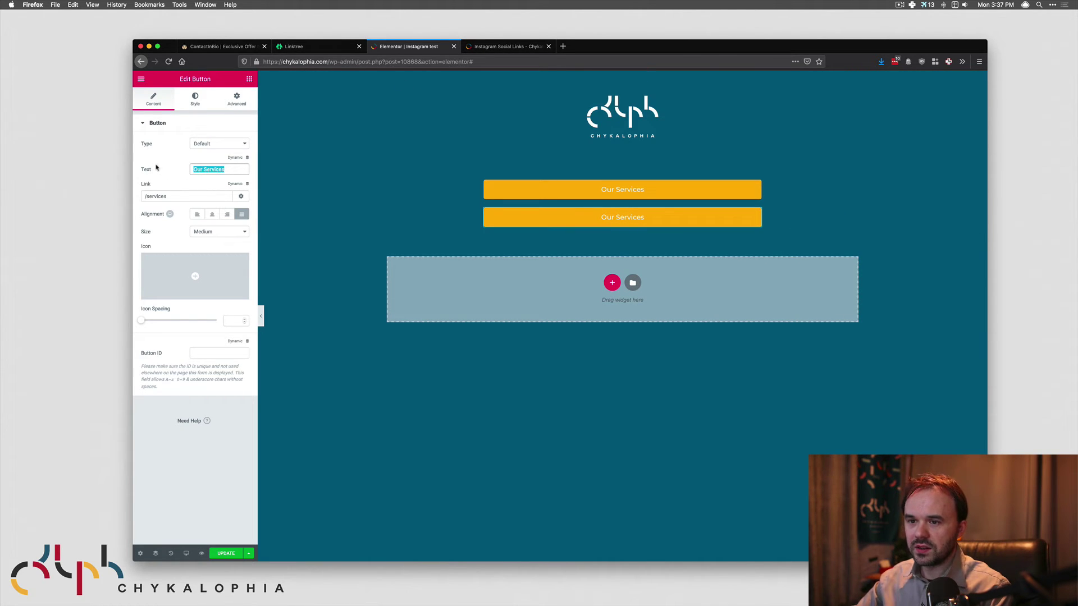
text(Portfolio)
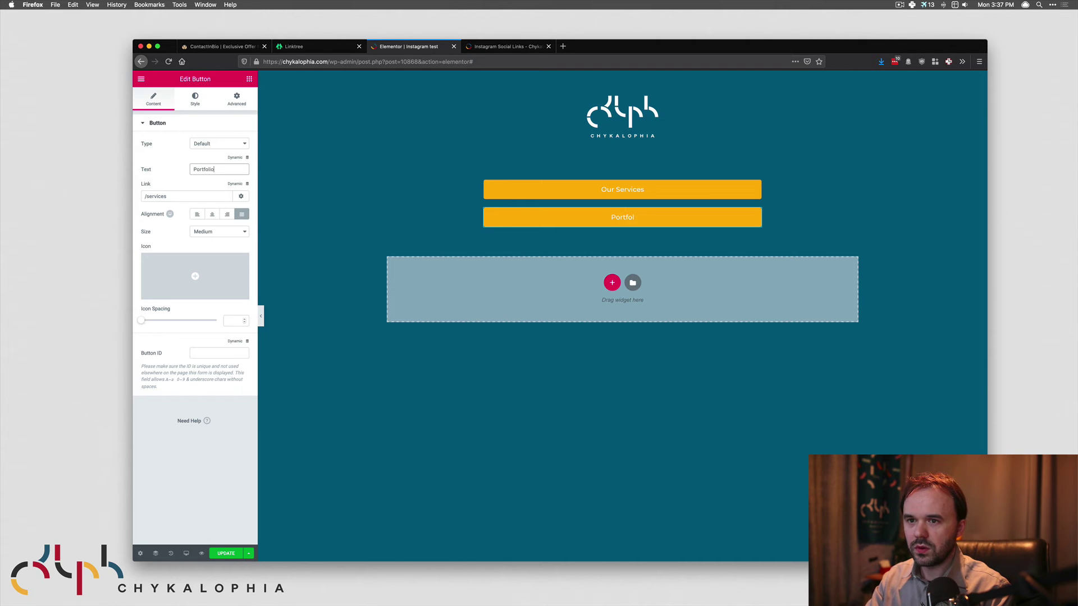
drag(169, 197, 129, 194)
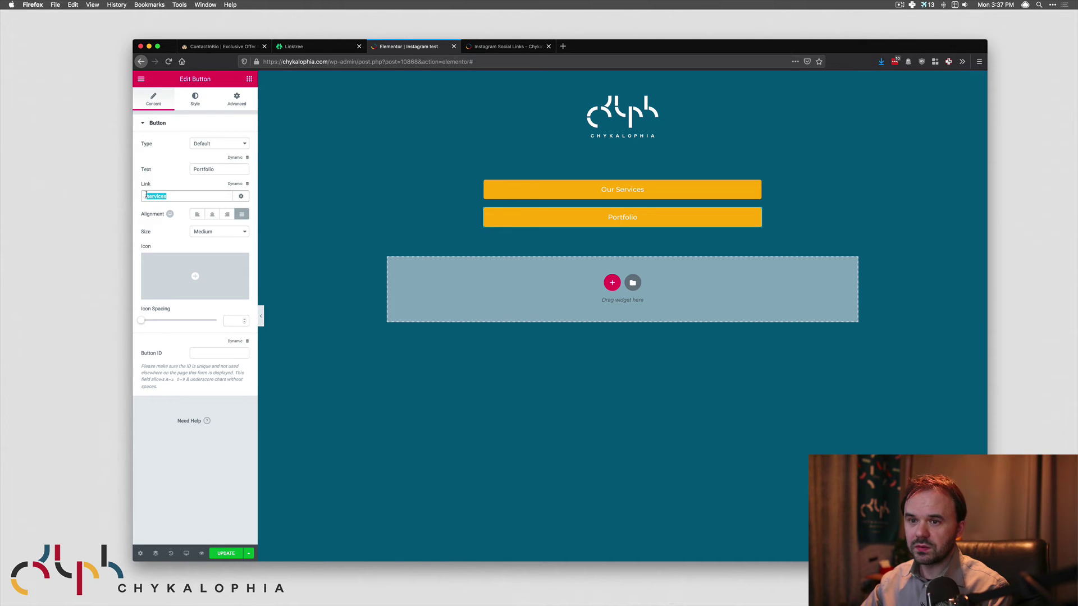
text(/portfolio)
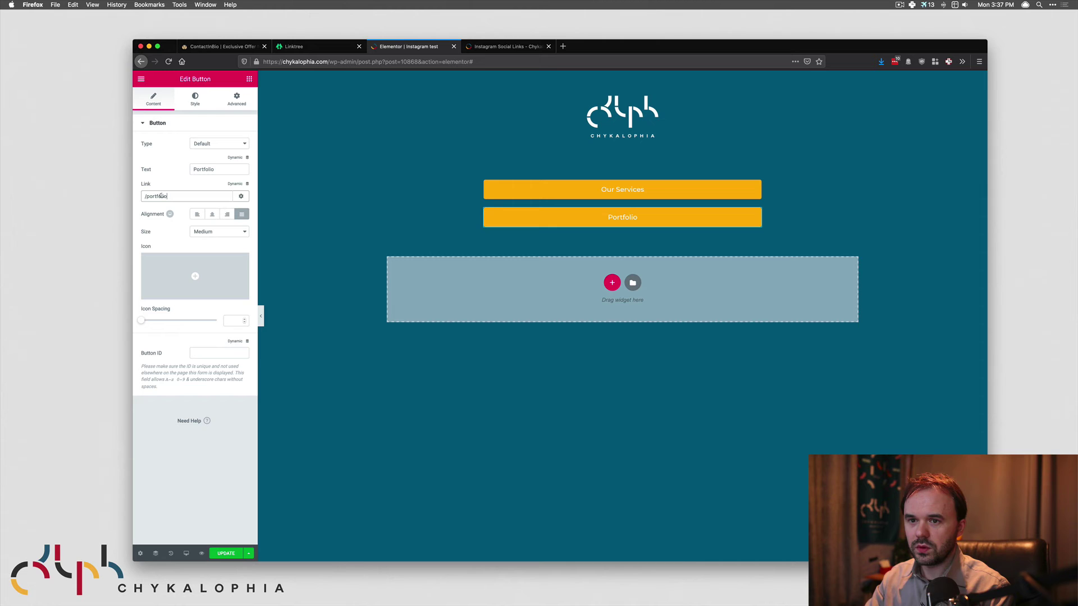
- Style the Portfolio button with dark grey text on a white background
click(195, 99)
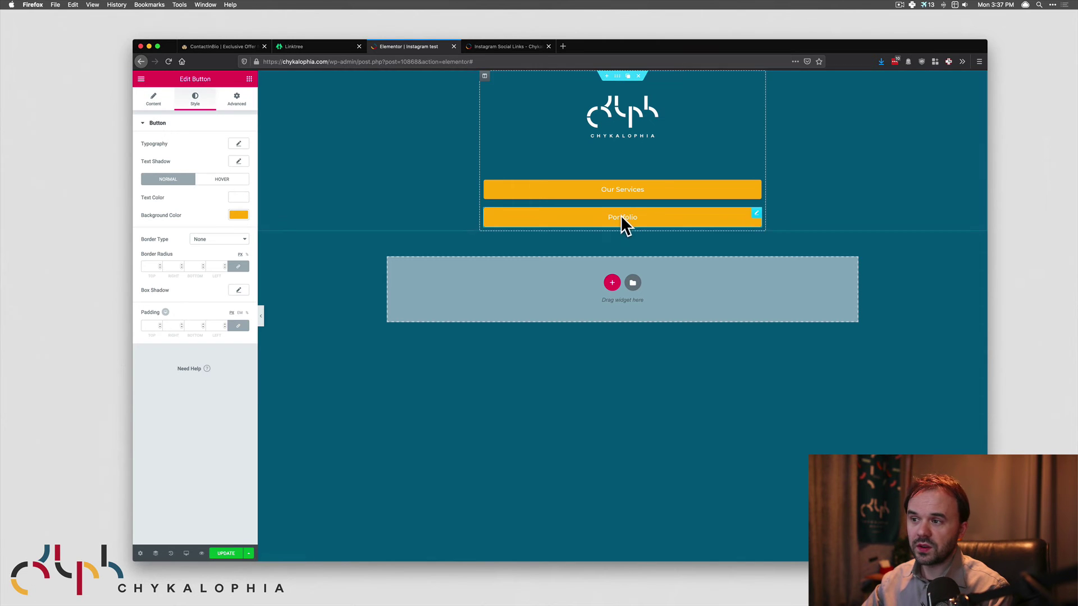
click(503, 46)
click(419, 50)
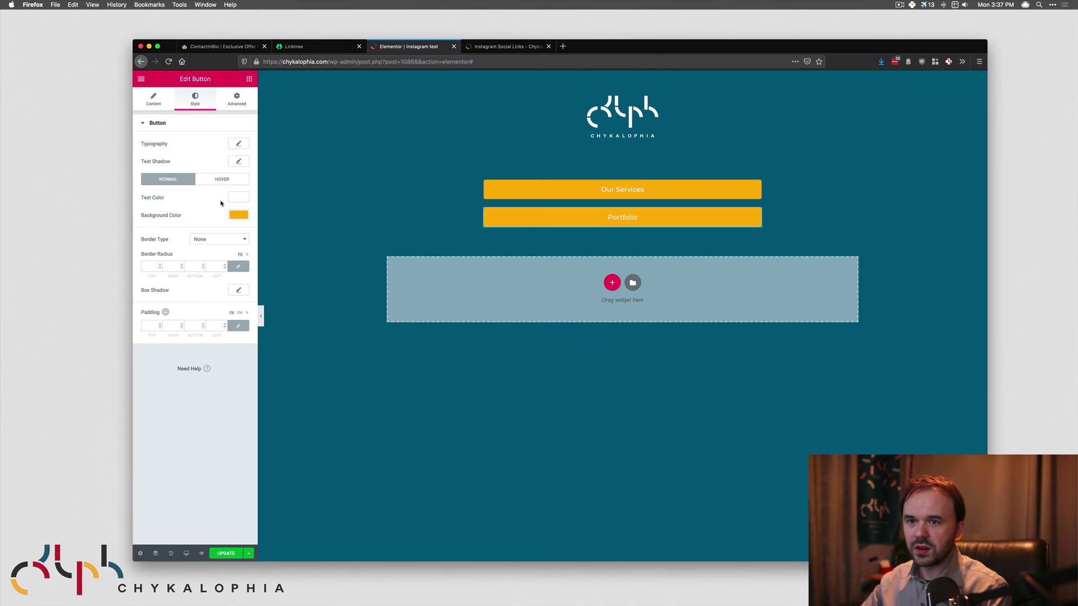
click(238, 198)
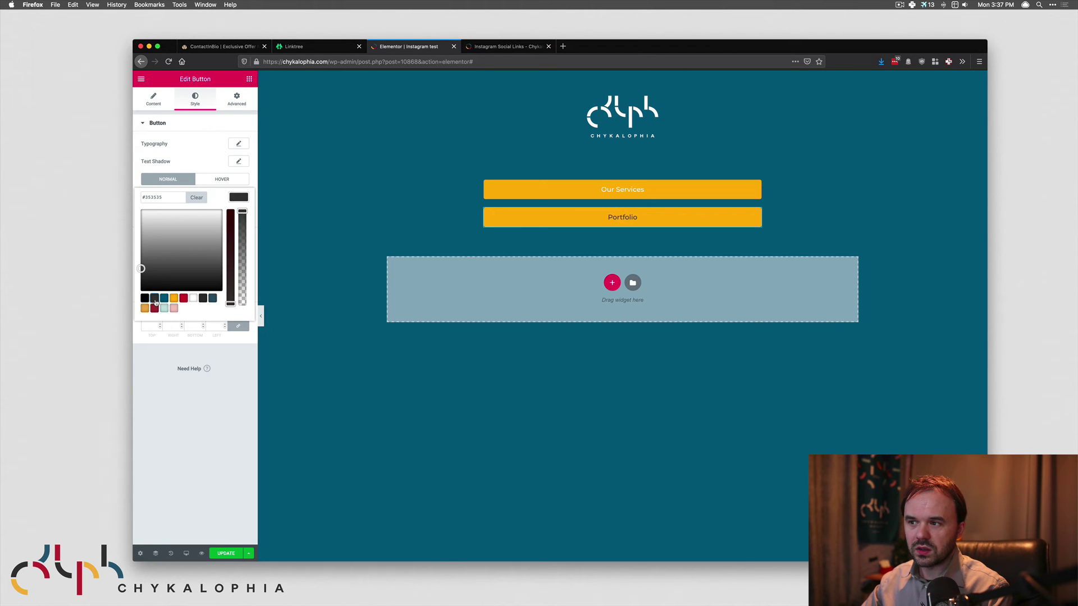
click(248, 198)
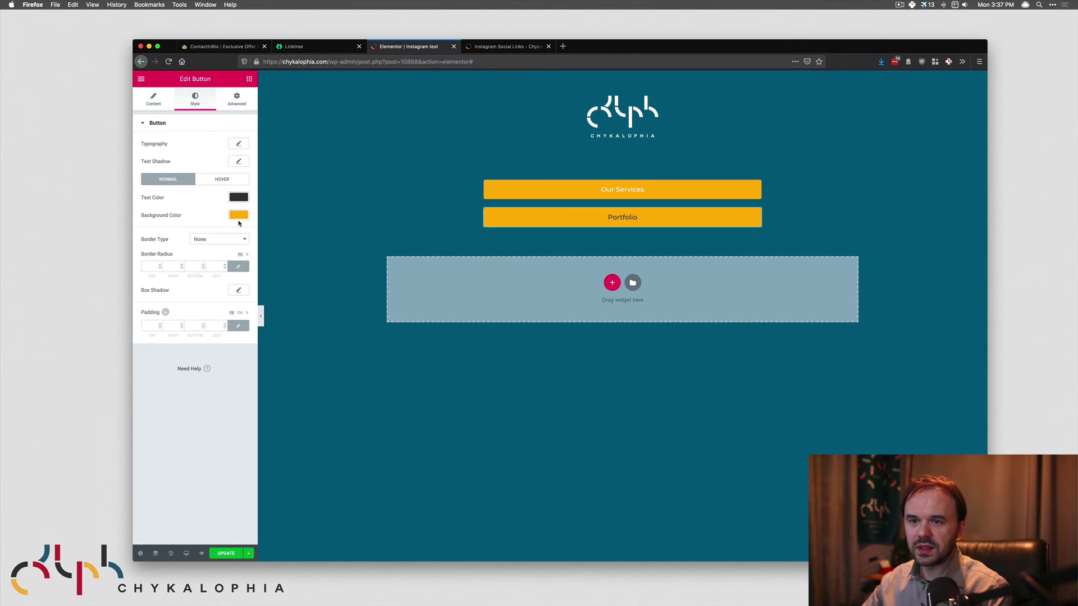
click(239, 217)
click(193, 316)
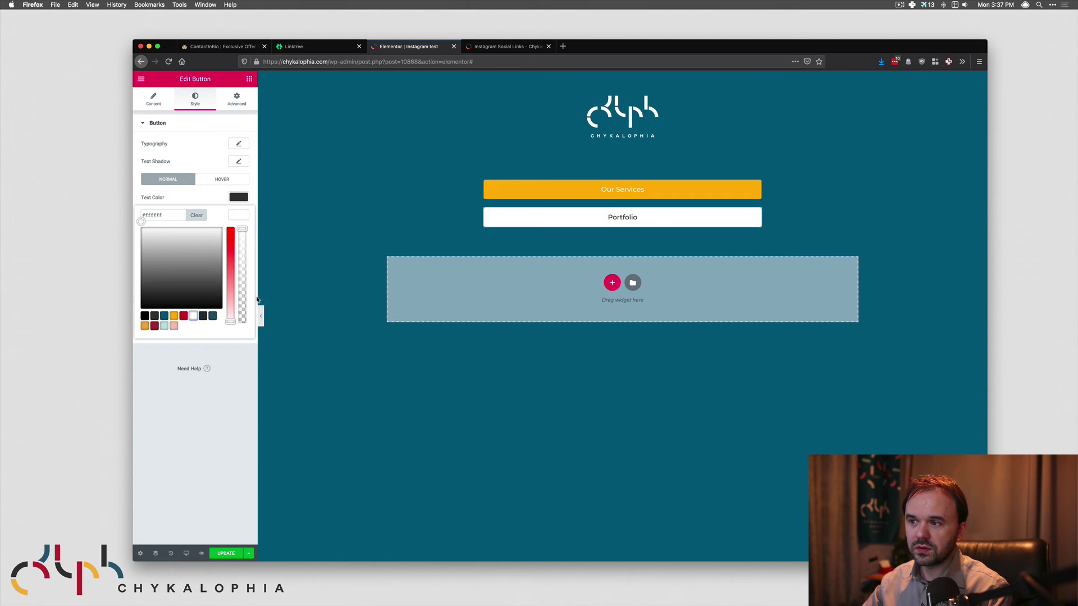
click(583, 264)
- Duplicate the Portfolio button twice for three Portfolio buttons, checking the reference page
right_click(750, 212)
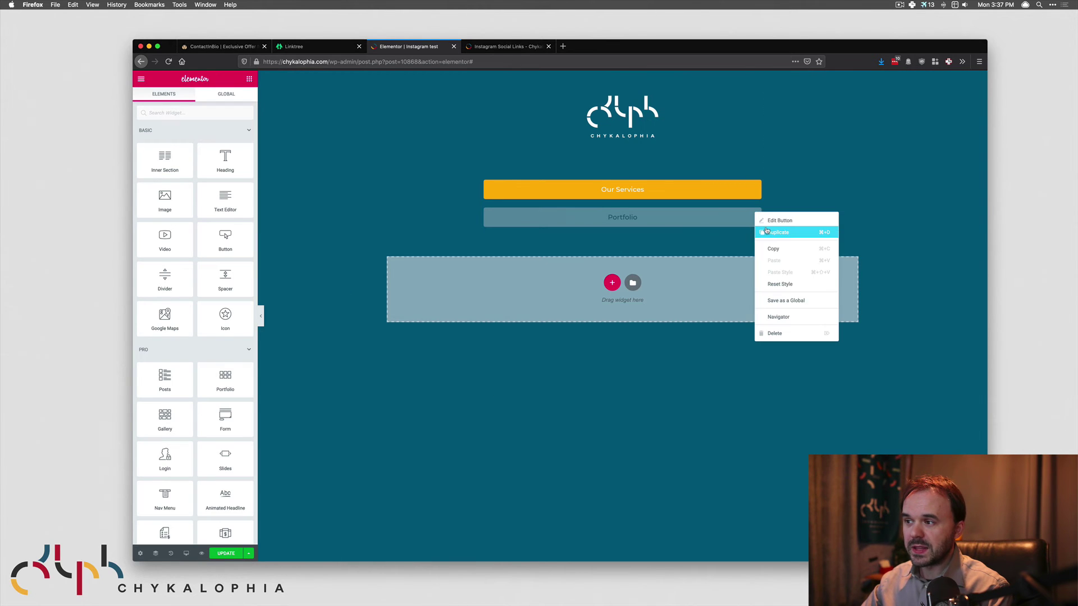
click(764, 231)
right_click(749, 213)
click(763, 231)
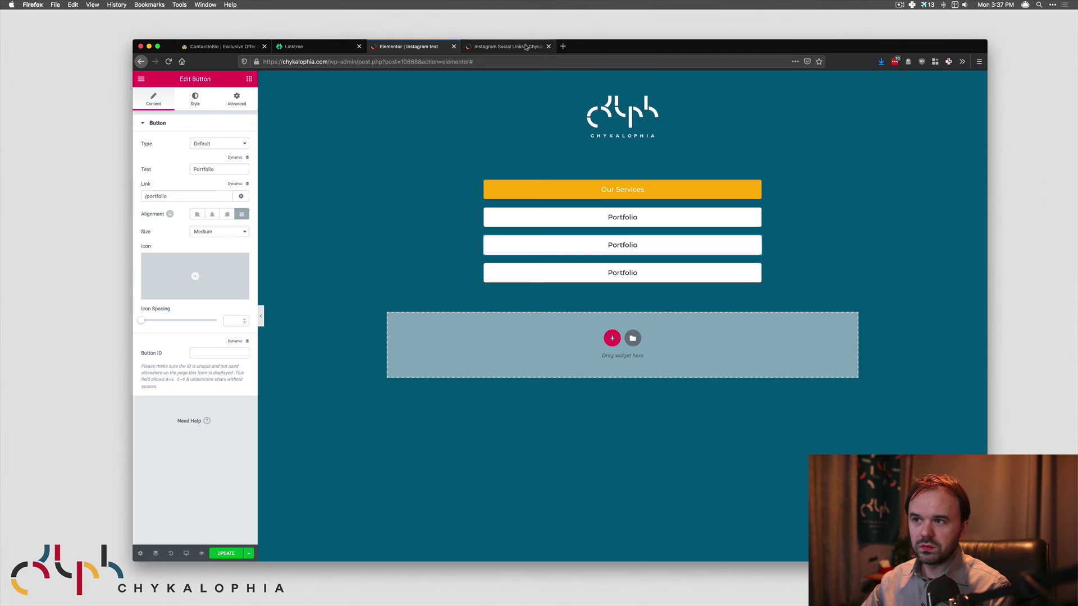
click(505, 46)
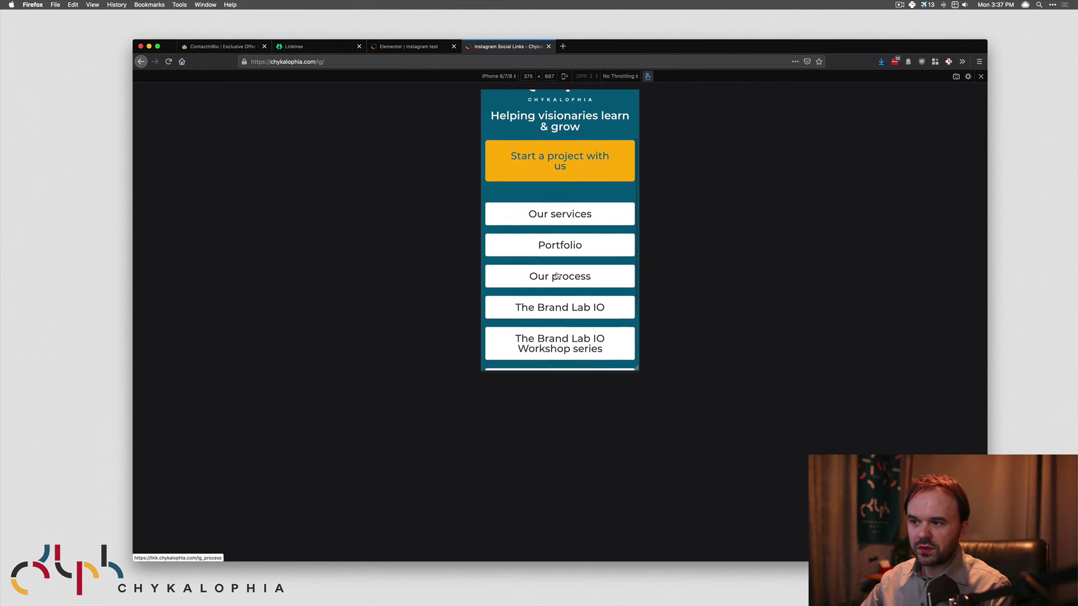
scroll(539, 325, down, 5)
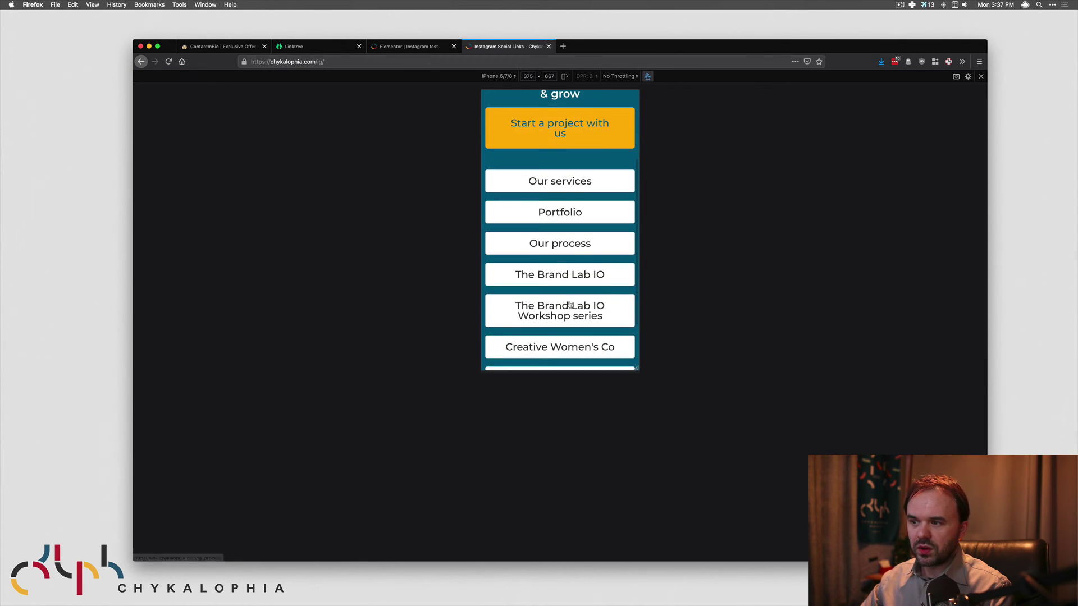
click(405, 47)
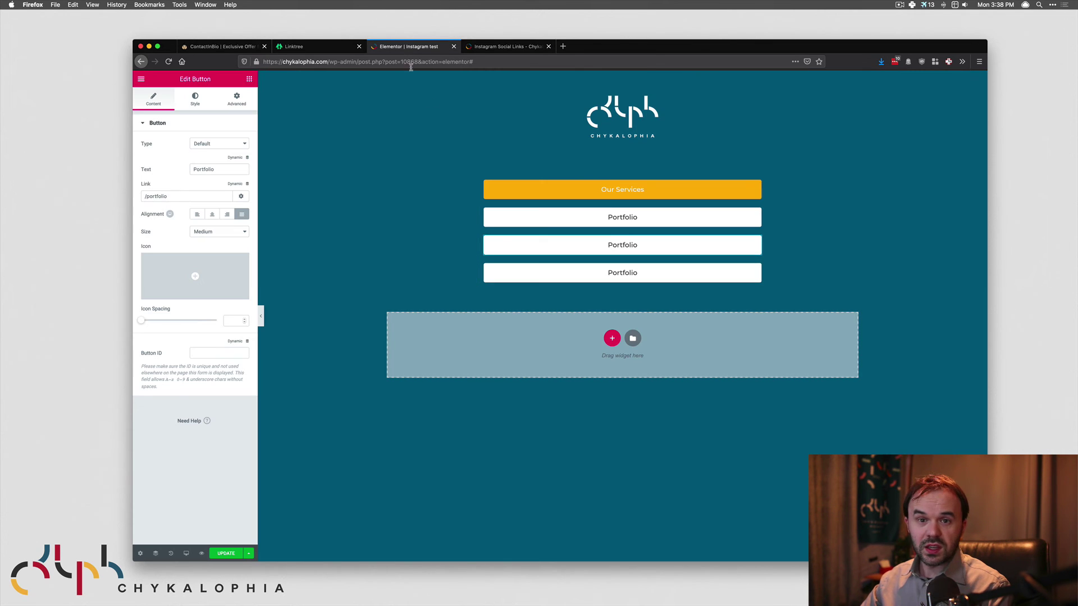
- Add a Text Editor widget below the Portfolio buttons reading 'Legal stuff here.'
click(249, 79)
drag(213, 196, 635, 280)
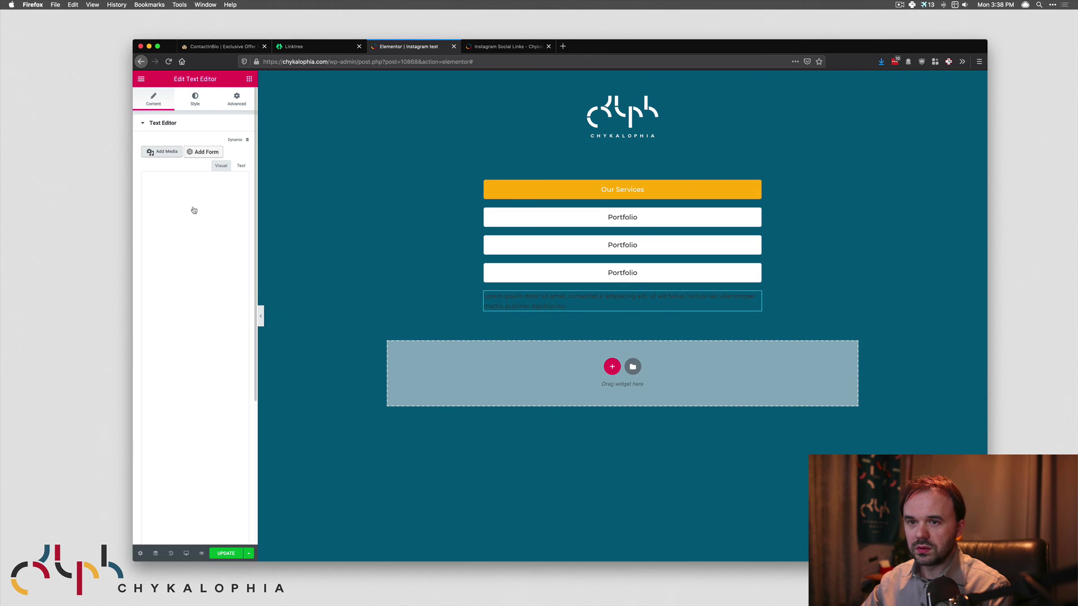
triple_click(196, 325)
text(Legal stuff here.)
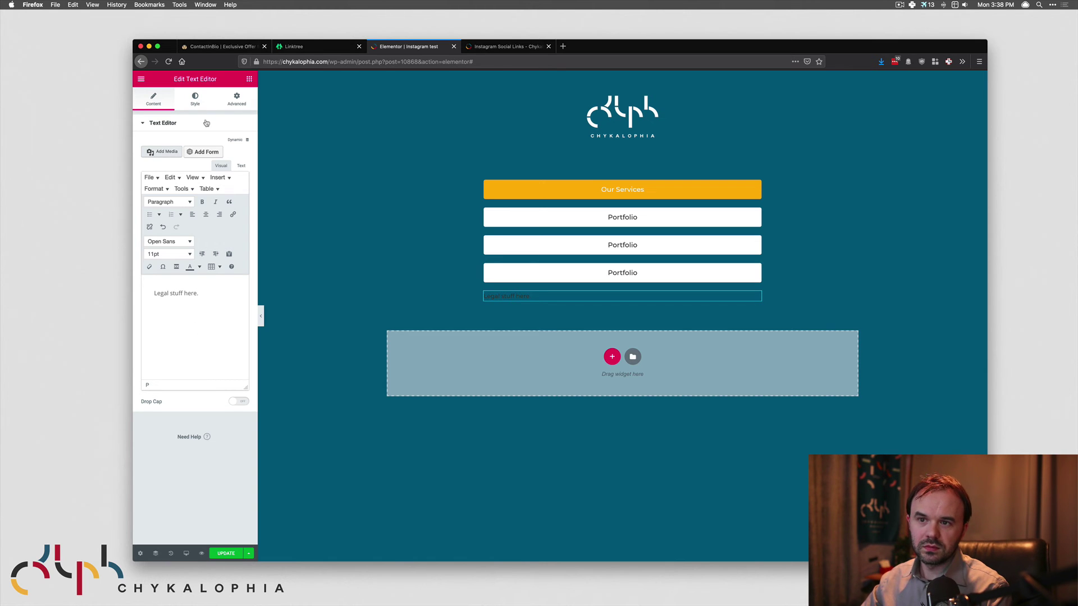
- Make the footer text white and center-aligned
click(195, 101)
click(238, 161)
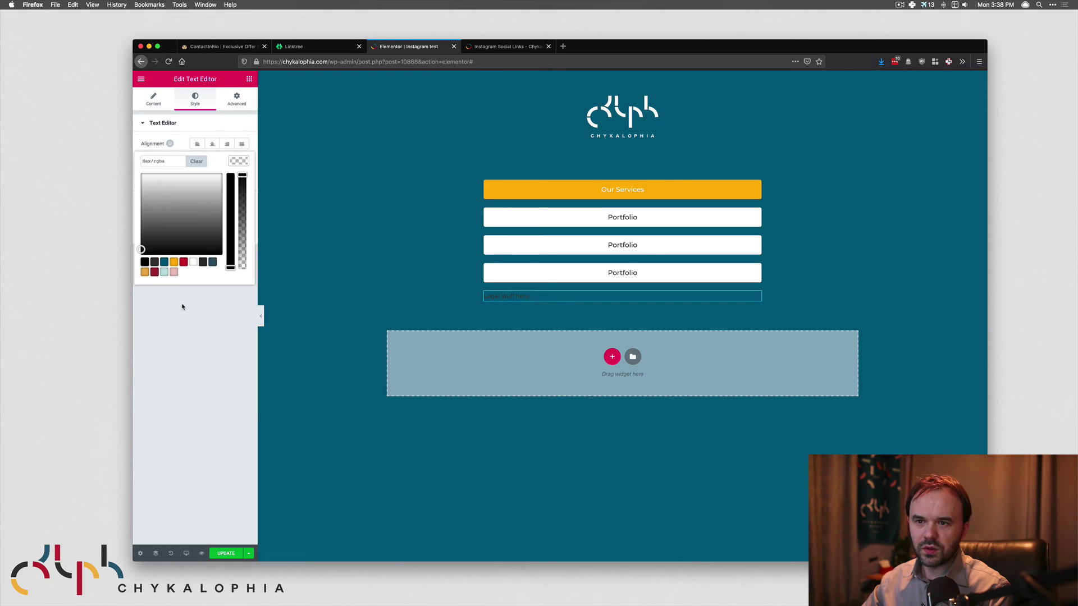
click(191, 267)
click(210, 144)
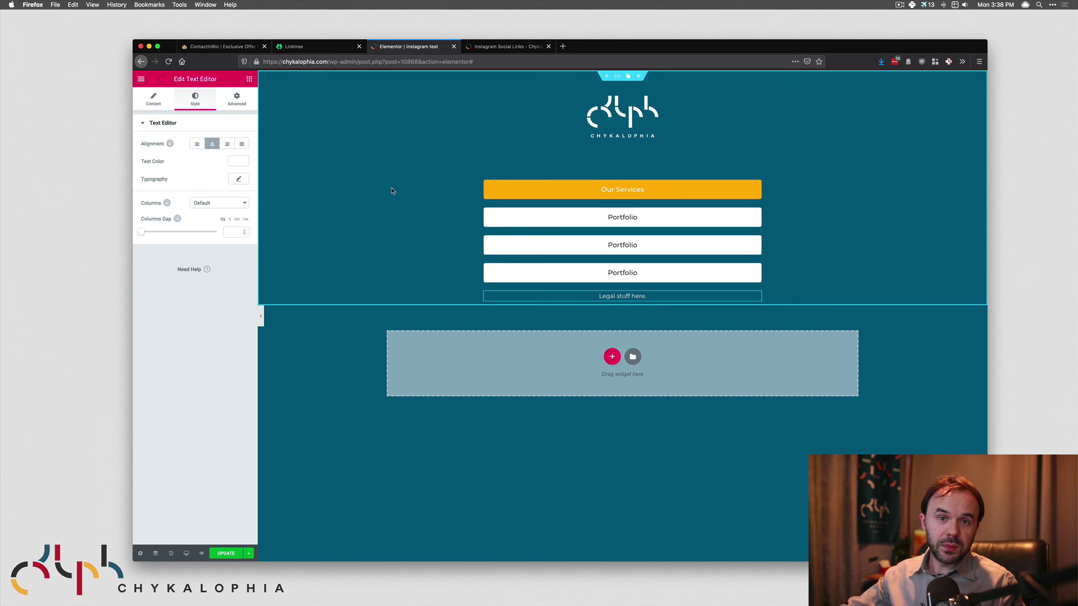
- Update the page, open its preview, and glance at the Linktree and ContactInBio tabs
click(220, 553)
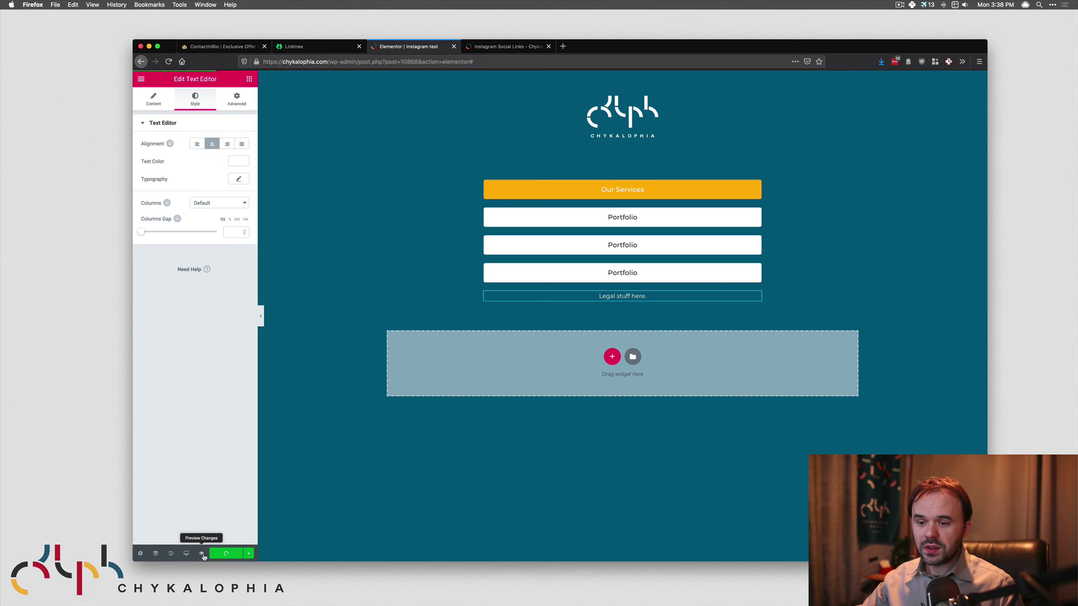
click(202, 553)
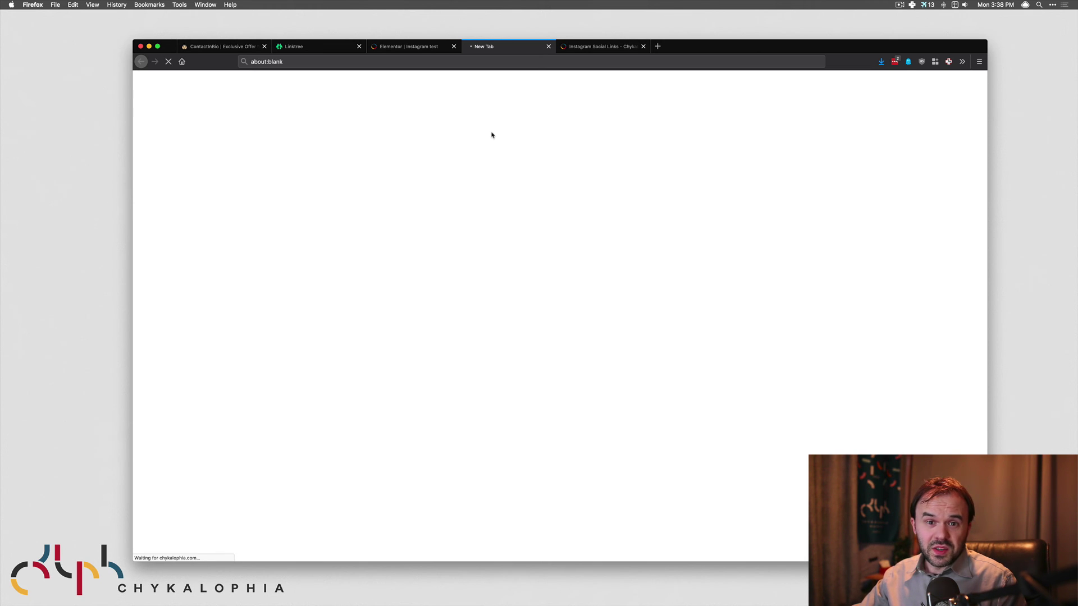
click(303, 44)
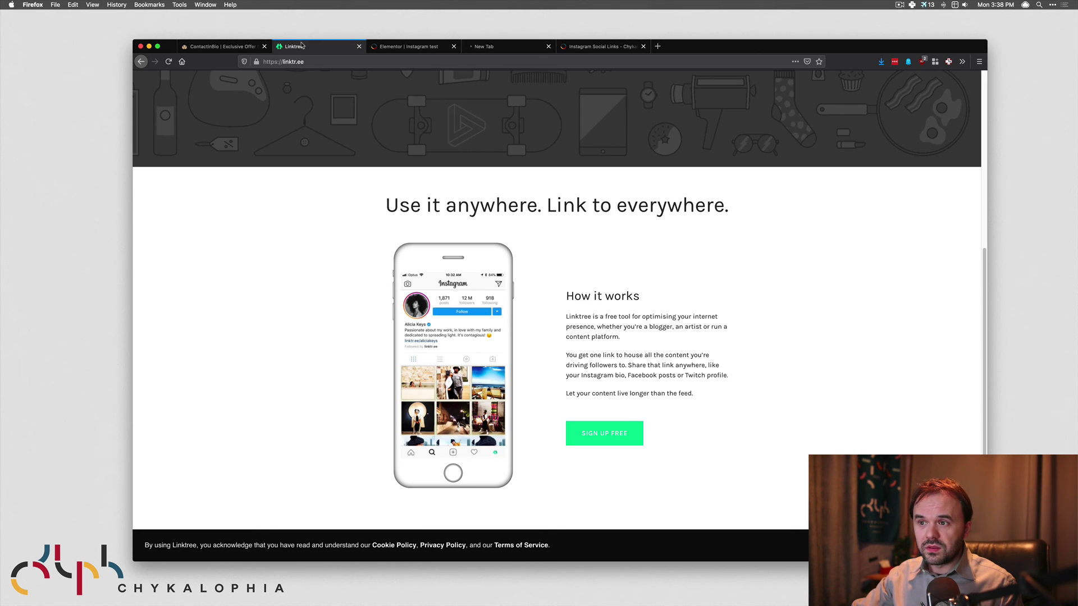
scroll(210, 73, down, 1)
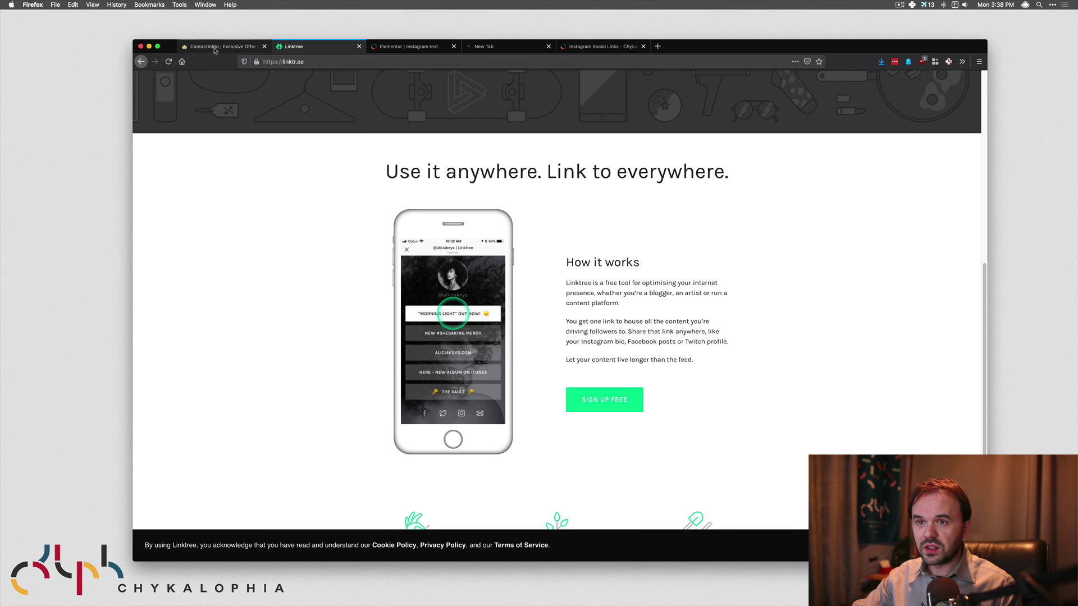
click(215, 48)
scroll(339, 342, down, 8)
scroll(339, 342, up, 10)
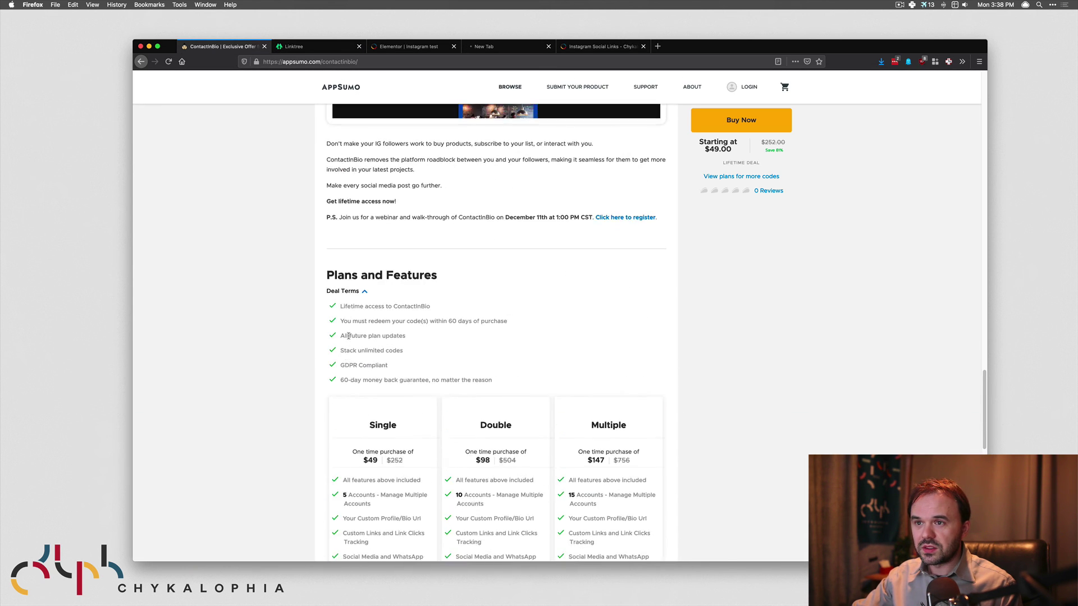
click(483, 46)
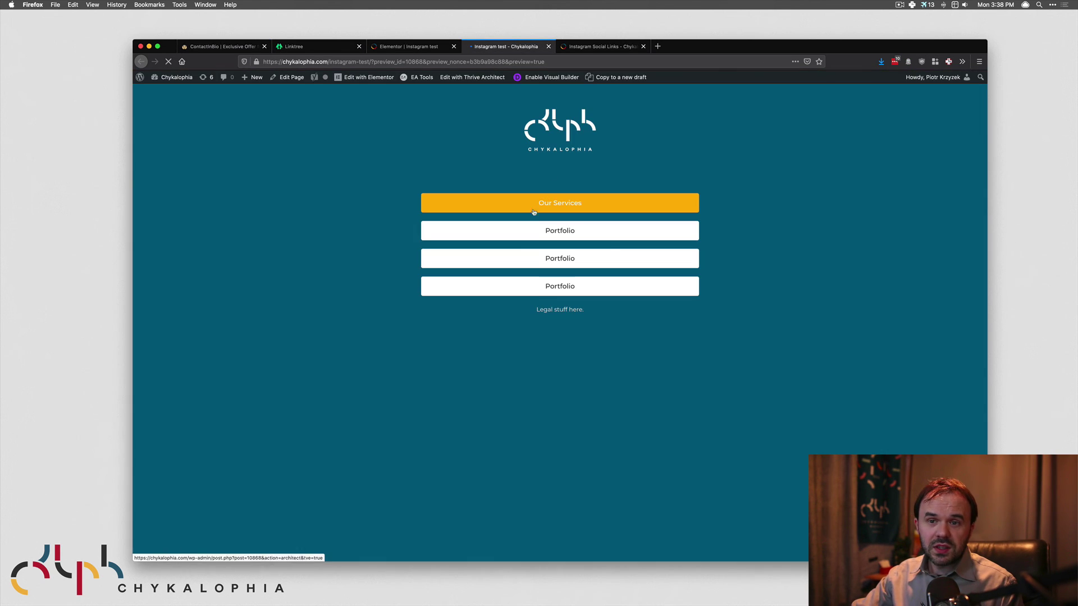
- Display the preview at iPhone 6/7/8 size (375 × 667) using the browser inspector's responsive mode
right_click(621, 349)
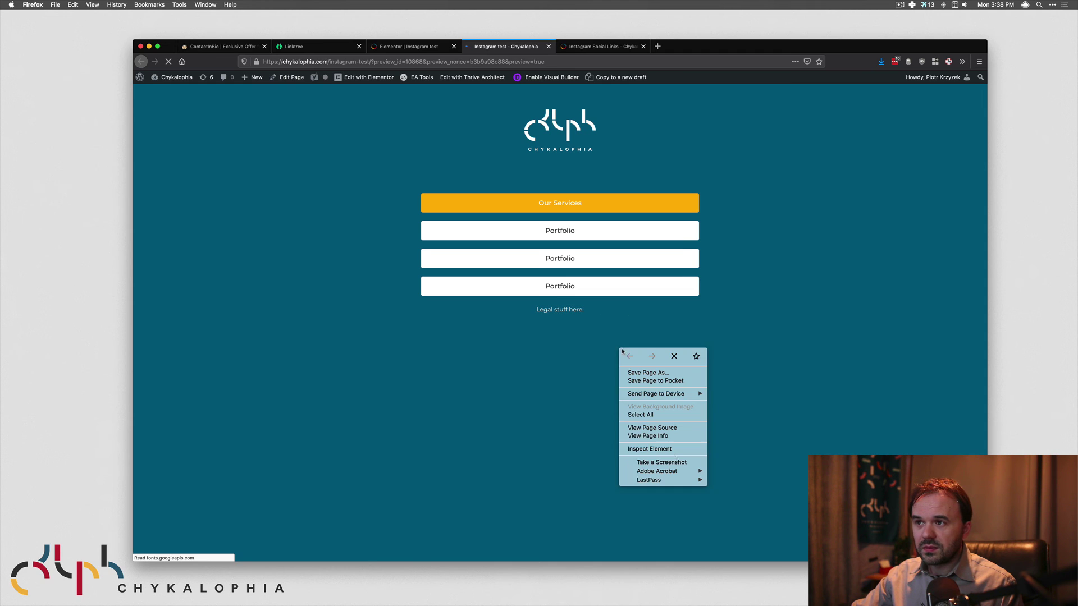
click(671, 449)
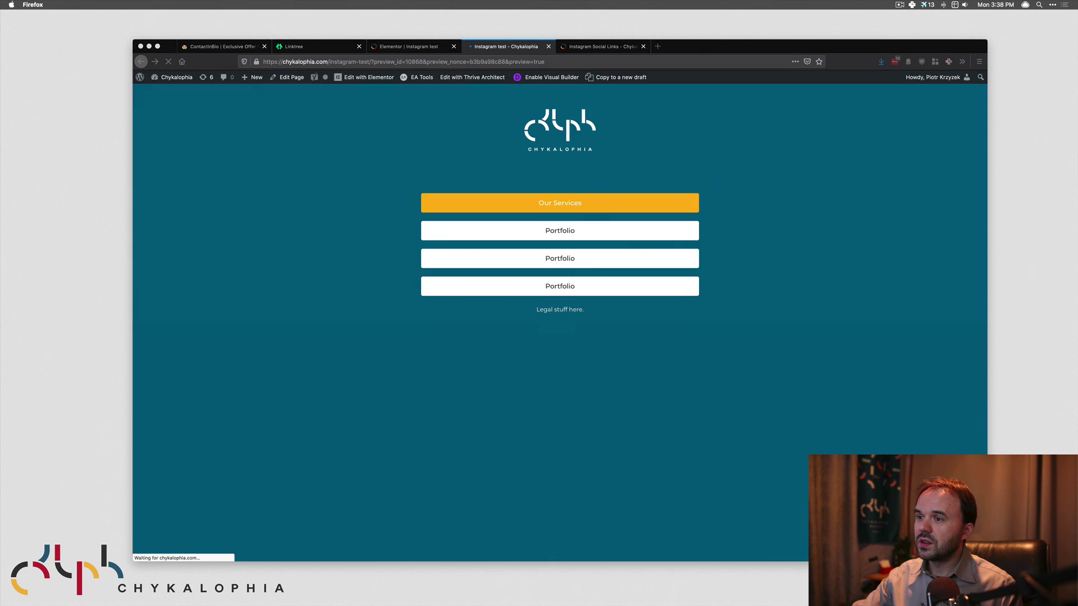
key(super+alt+m)
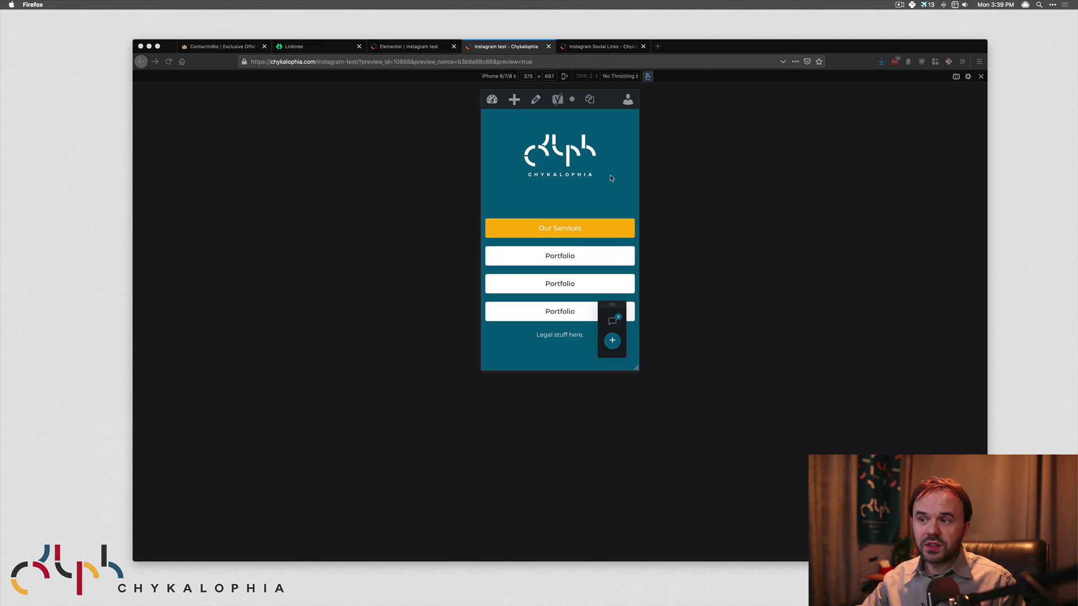
- Close the preview tab and reopen the Elements panel in the 'Elementor | Instagram test' editor
click(549, 46)
click(409, 47)
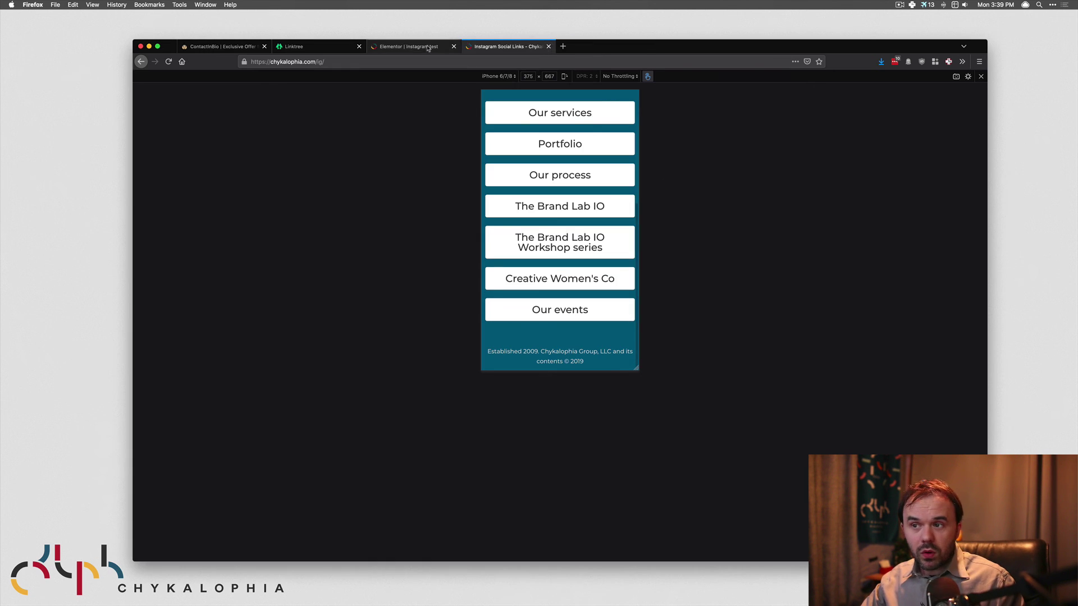
click(249, 78)
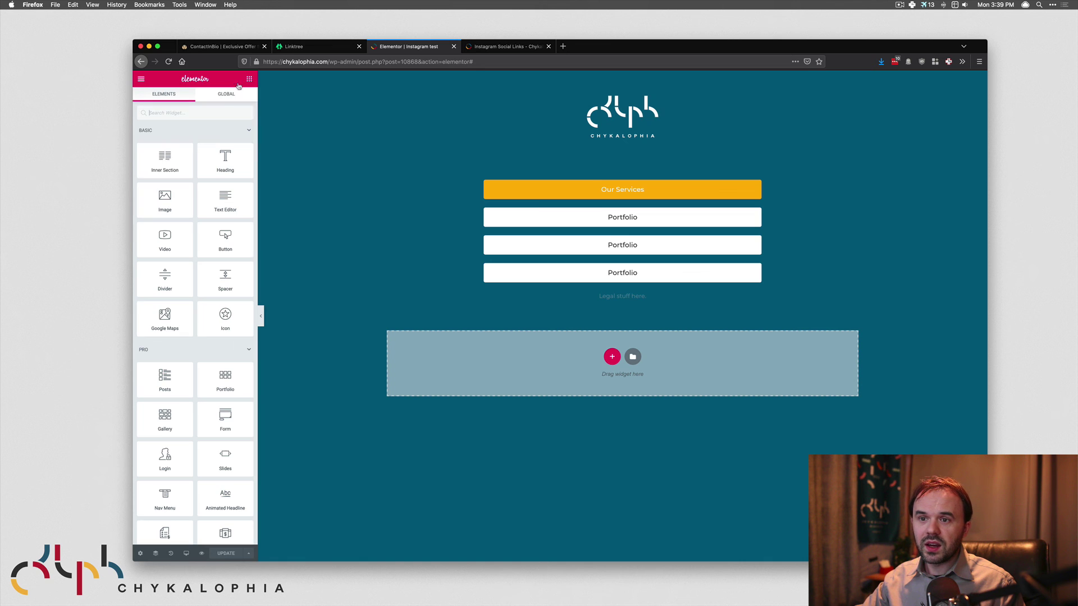